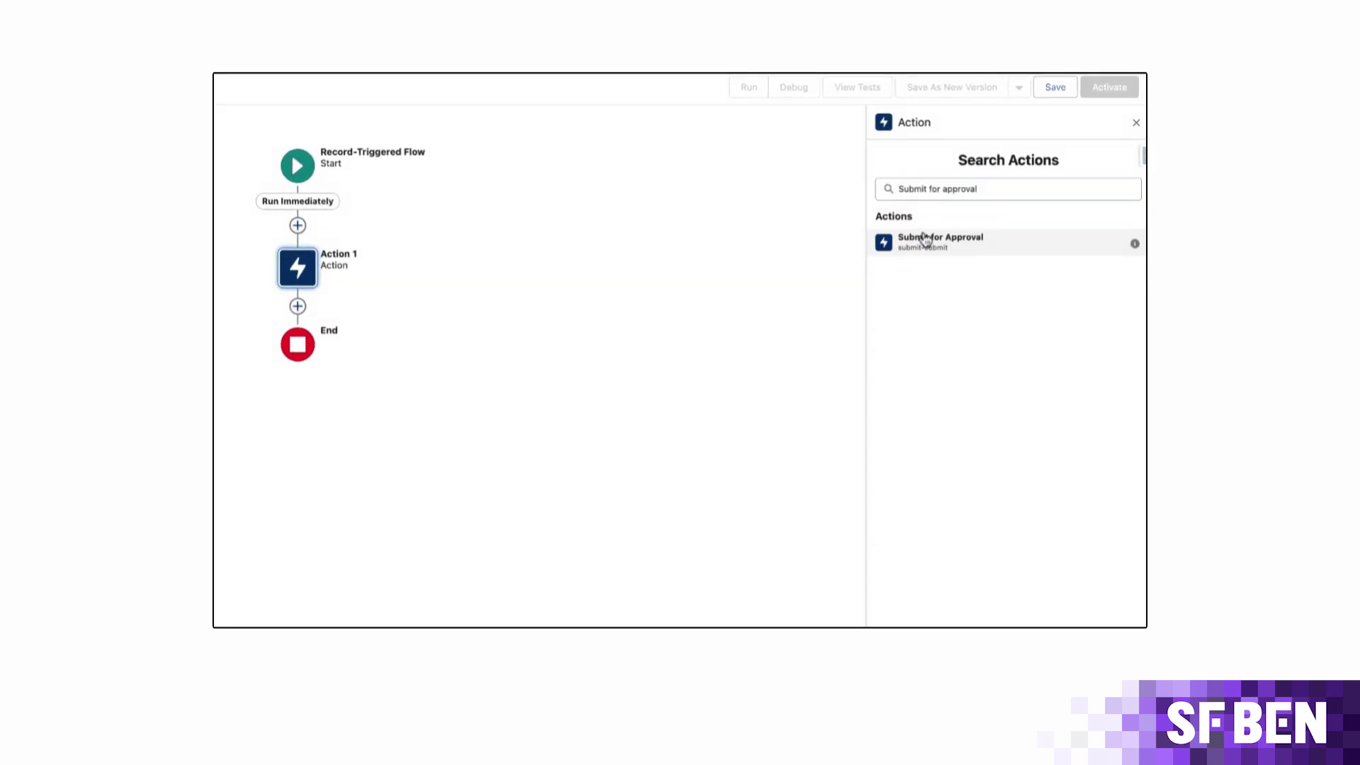
# Step: Choose the Submit for Approval action and look over its input values, such as Record ID
pyautogui.click(925, 240)
pyautogui.scroll(-3, 918, 370)
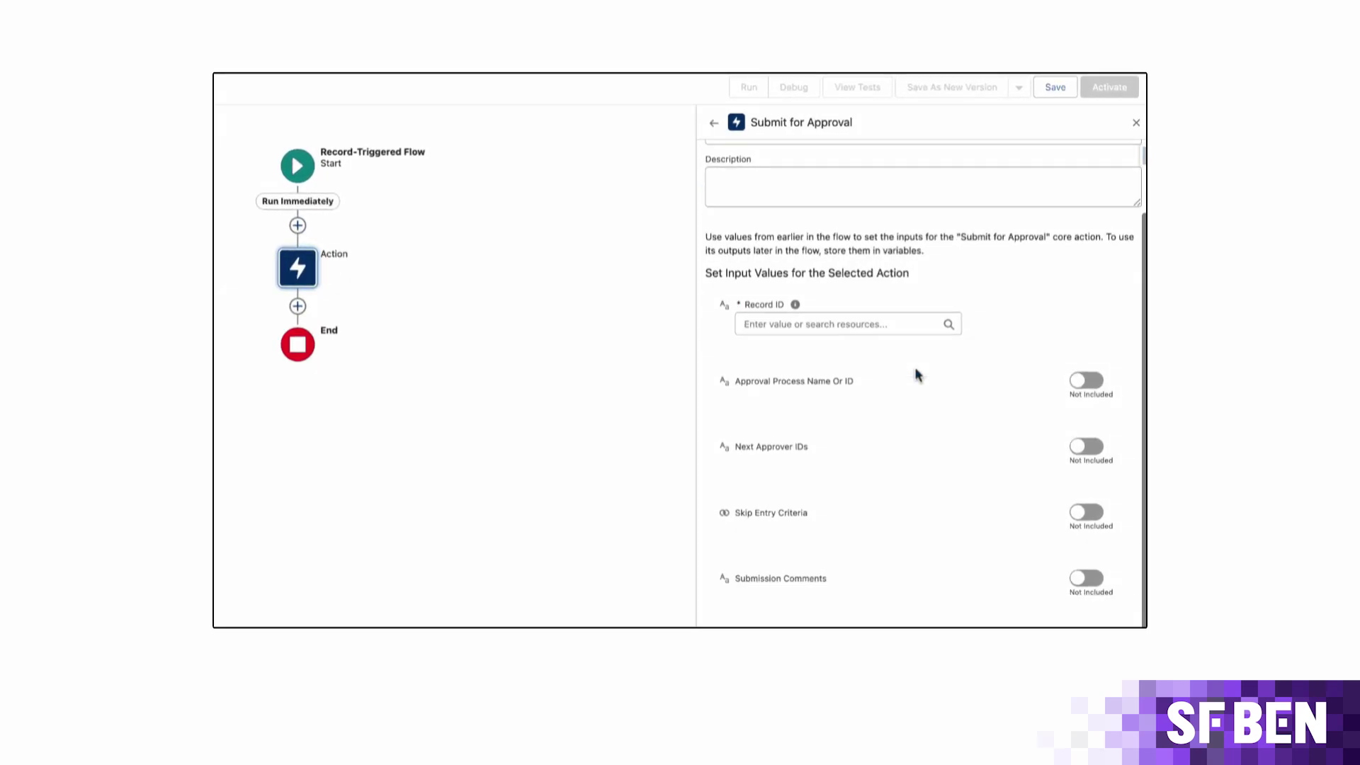
pyautogui.scroll(4, 889, 457)
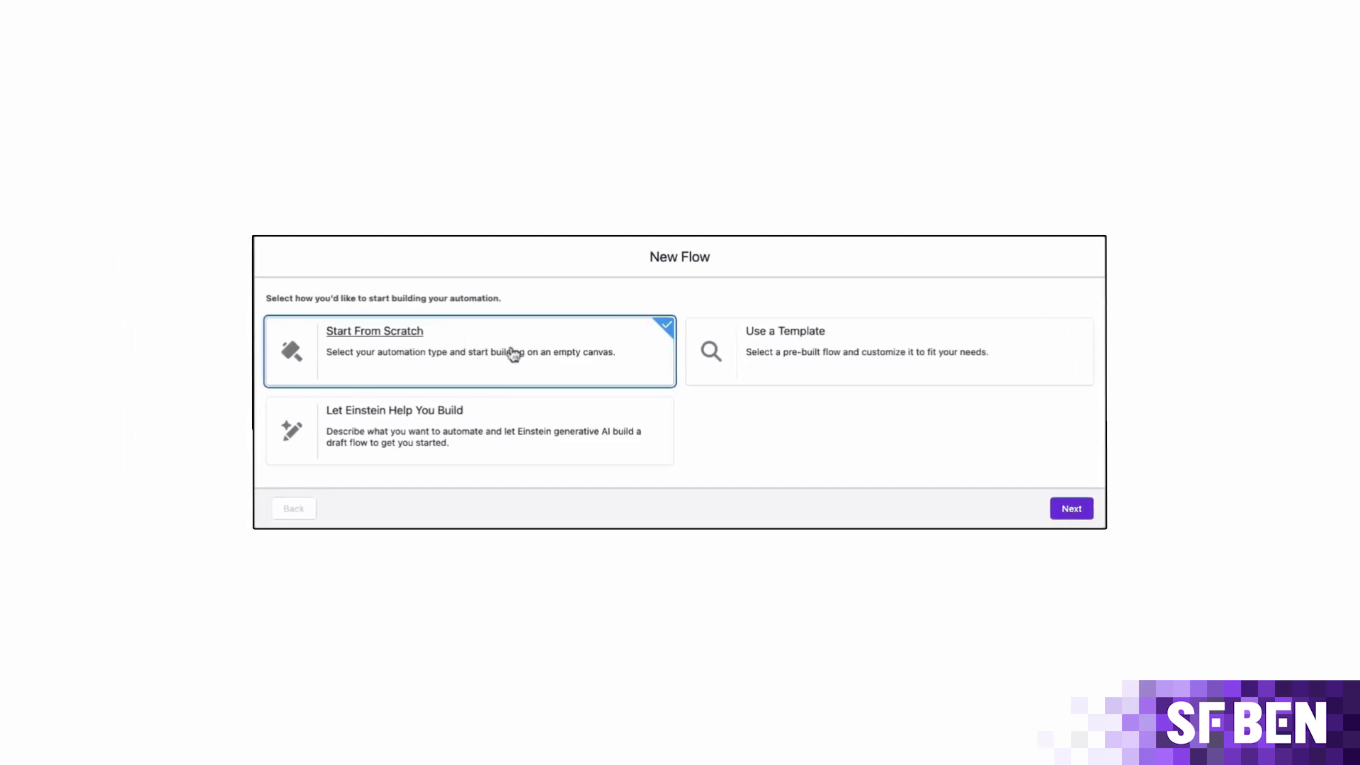
# Step: Continue from scratch and select the Record-Triggered Approval Orchestration flow type
pyautogui.click(1068, 508)
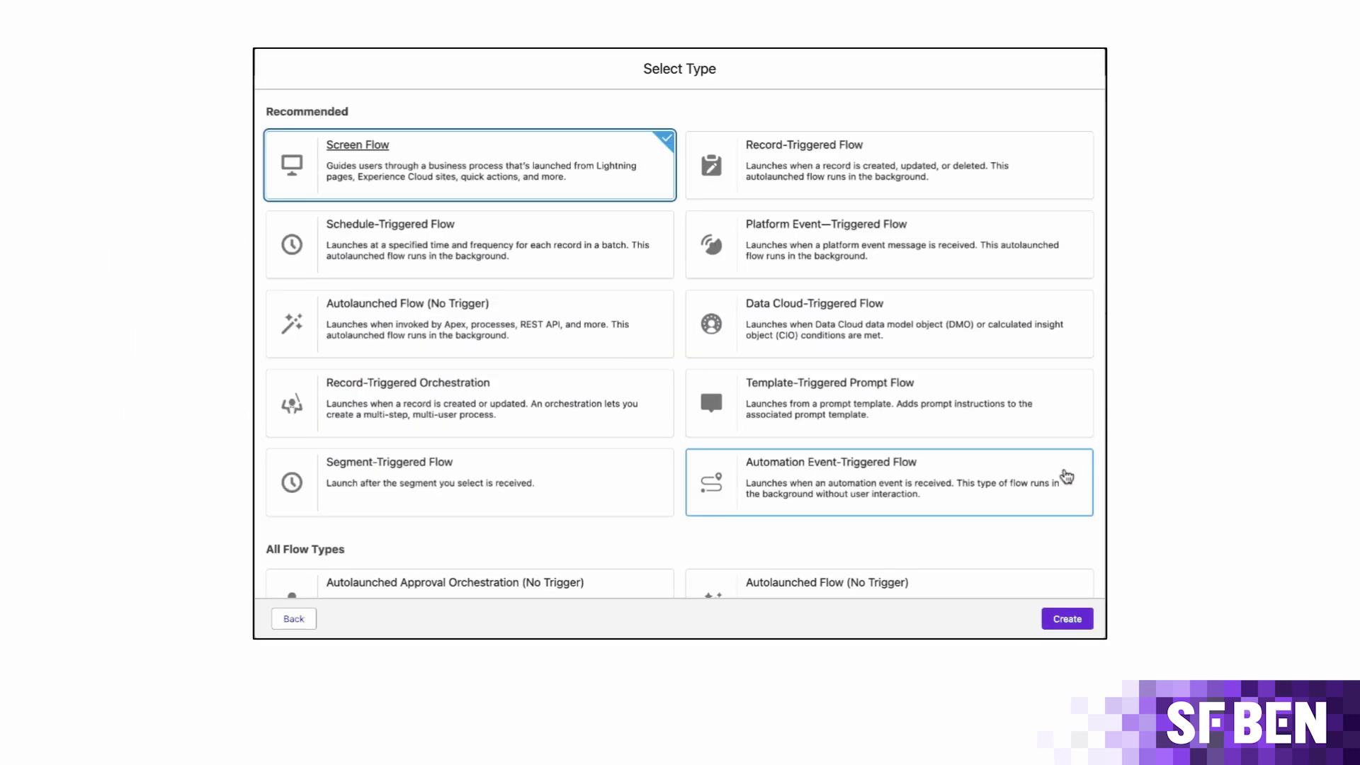
pyautogui.scroll(-4, 808, 388)
pyautogui.scroll(-2, 800, 389)
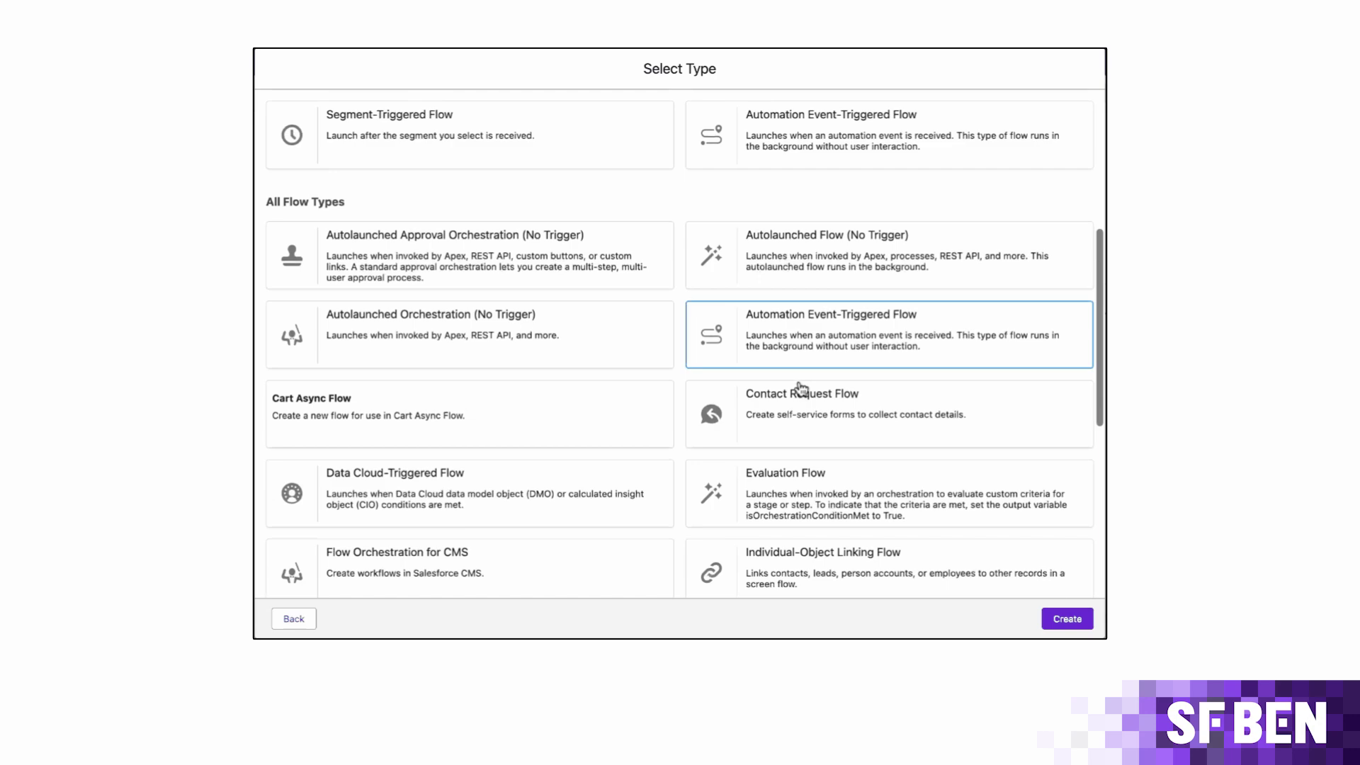
pyautogui.scroll(-5, 618, 391)
pyautogui.click(574, 354)
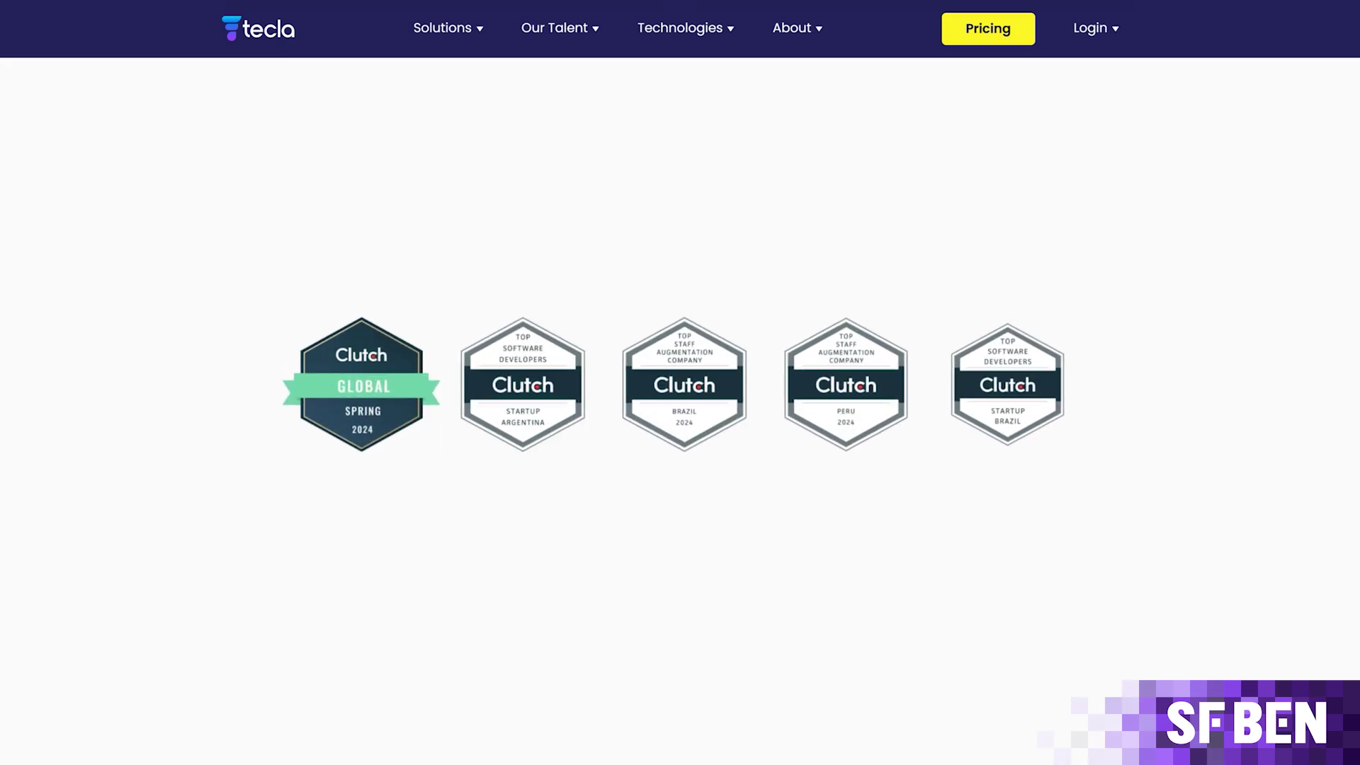
pyautogui.scroll(-2, 679, 382)
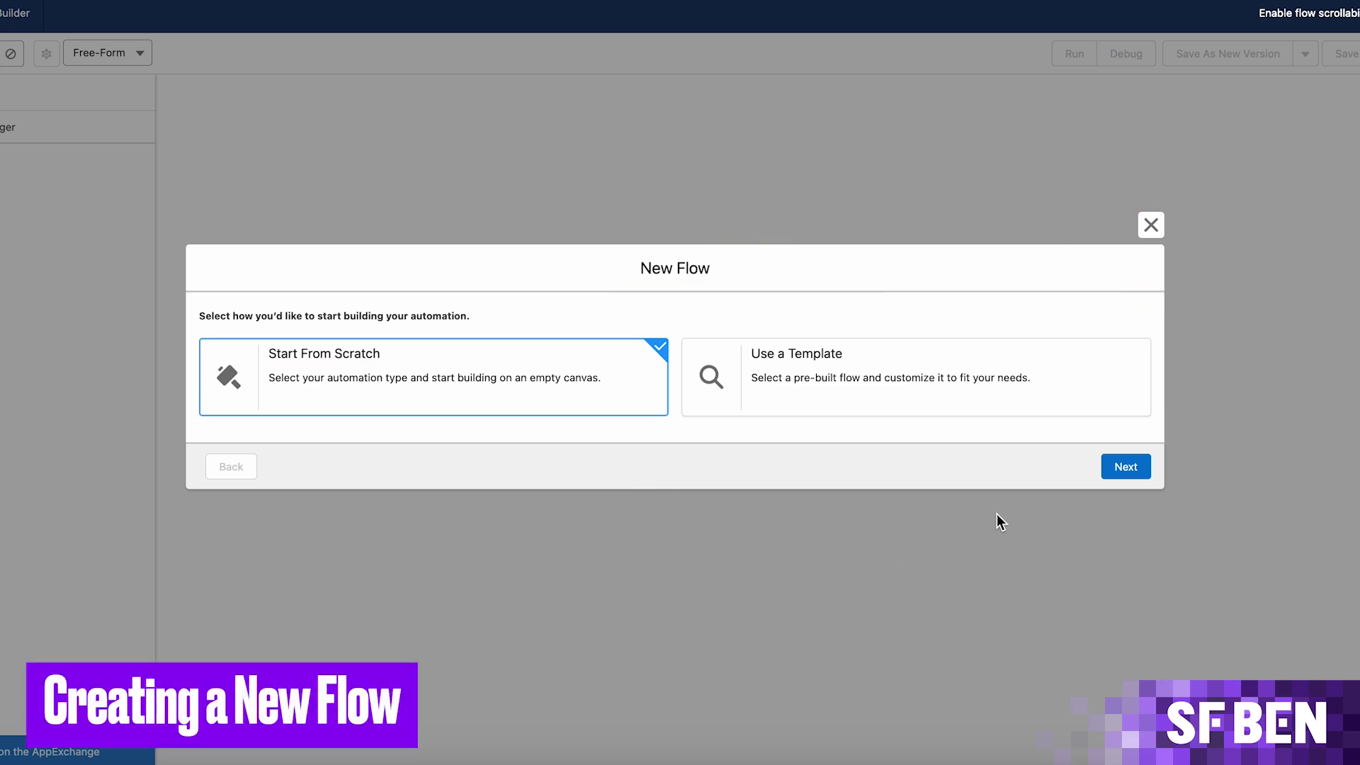
# Step: Create a flow of type Autolaunched Approval Orchestration (No Trigger)
pyautogui.click(1114, 467)
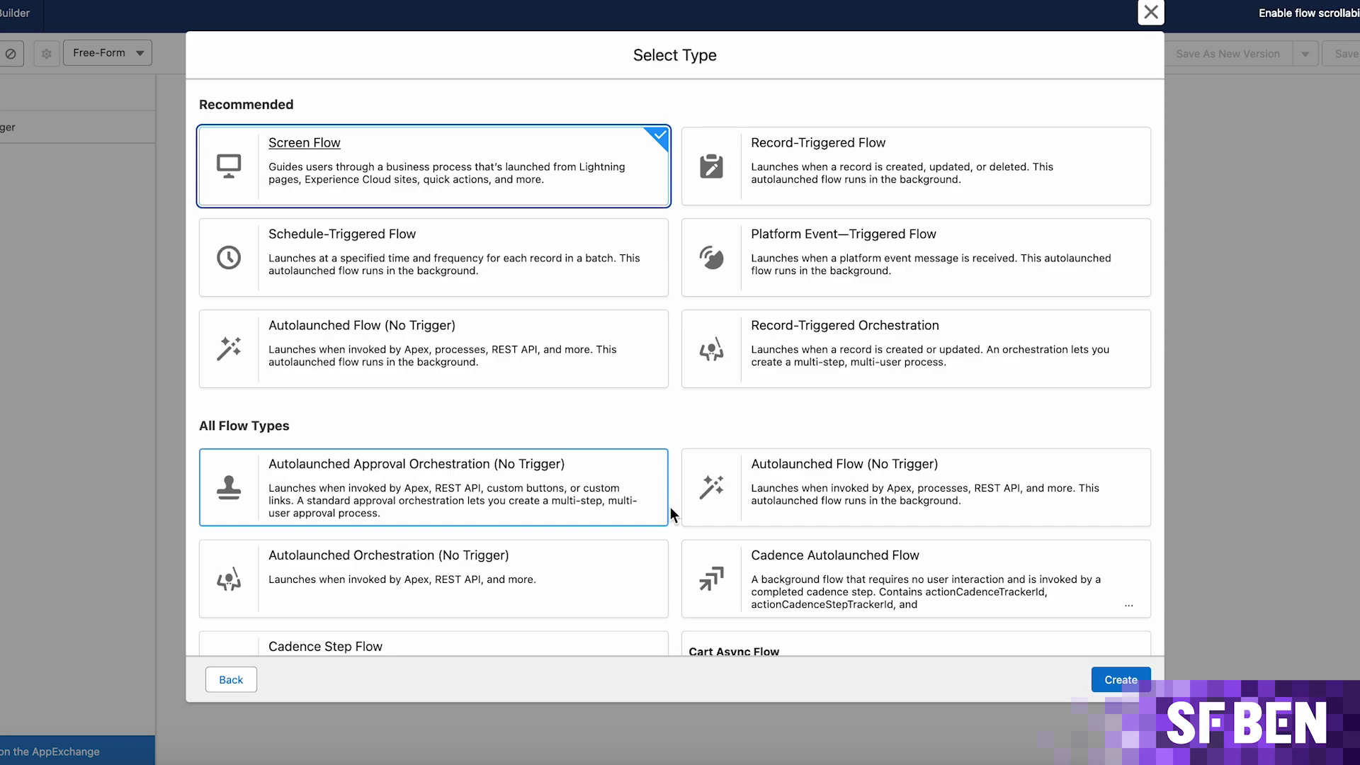
pyautogui.scroll(-5, 673, 512)
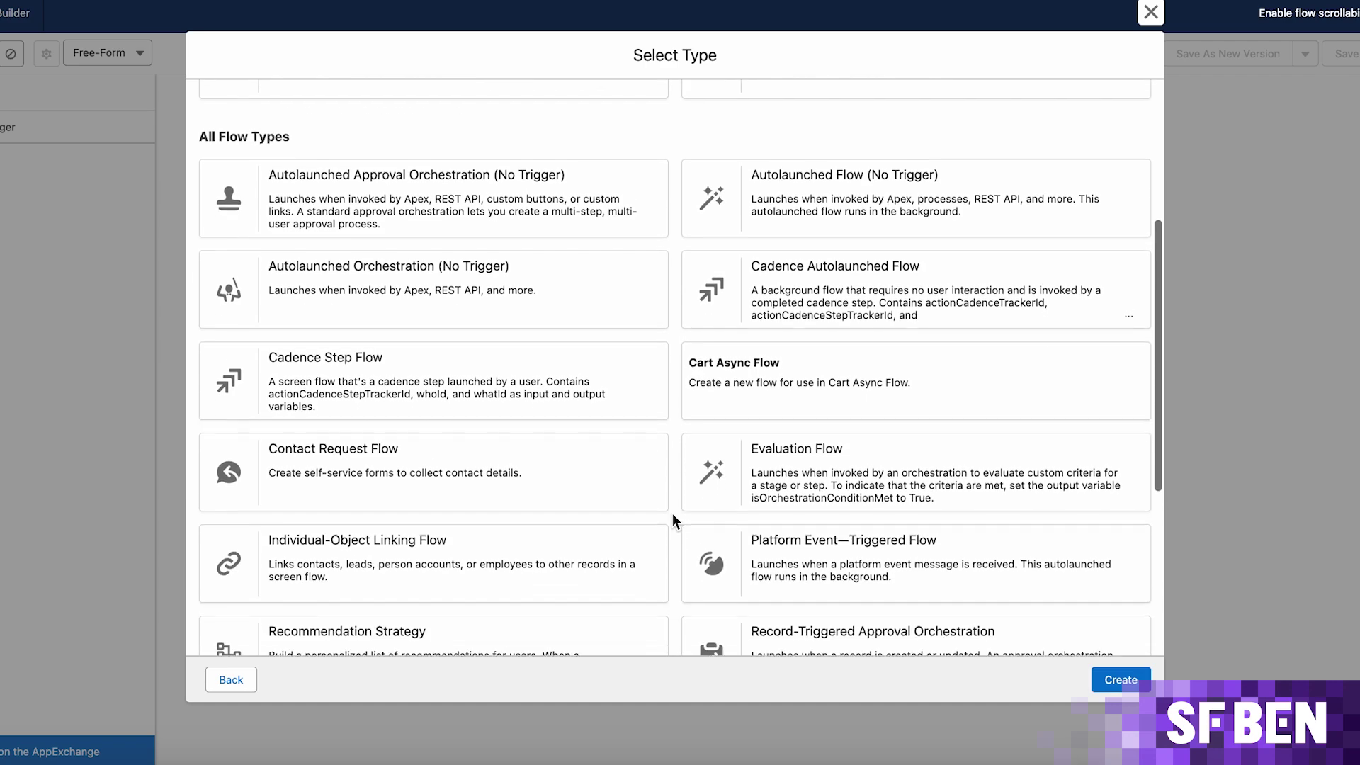
pyautogui.scroll(-2, 673, 513)
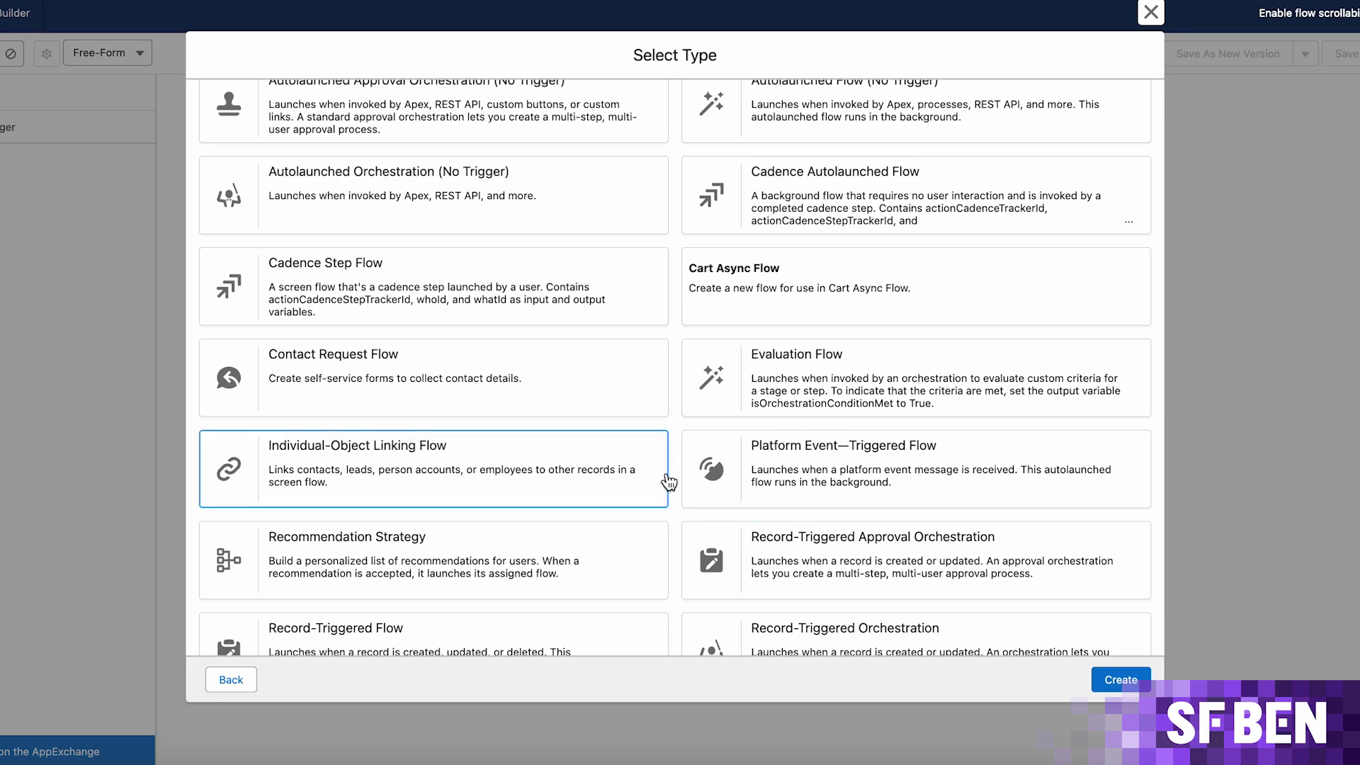
pyautogui.scroll(3, 638, 439)
pyautogui.click(598, 304)
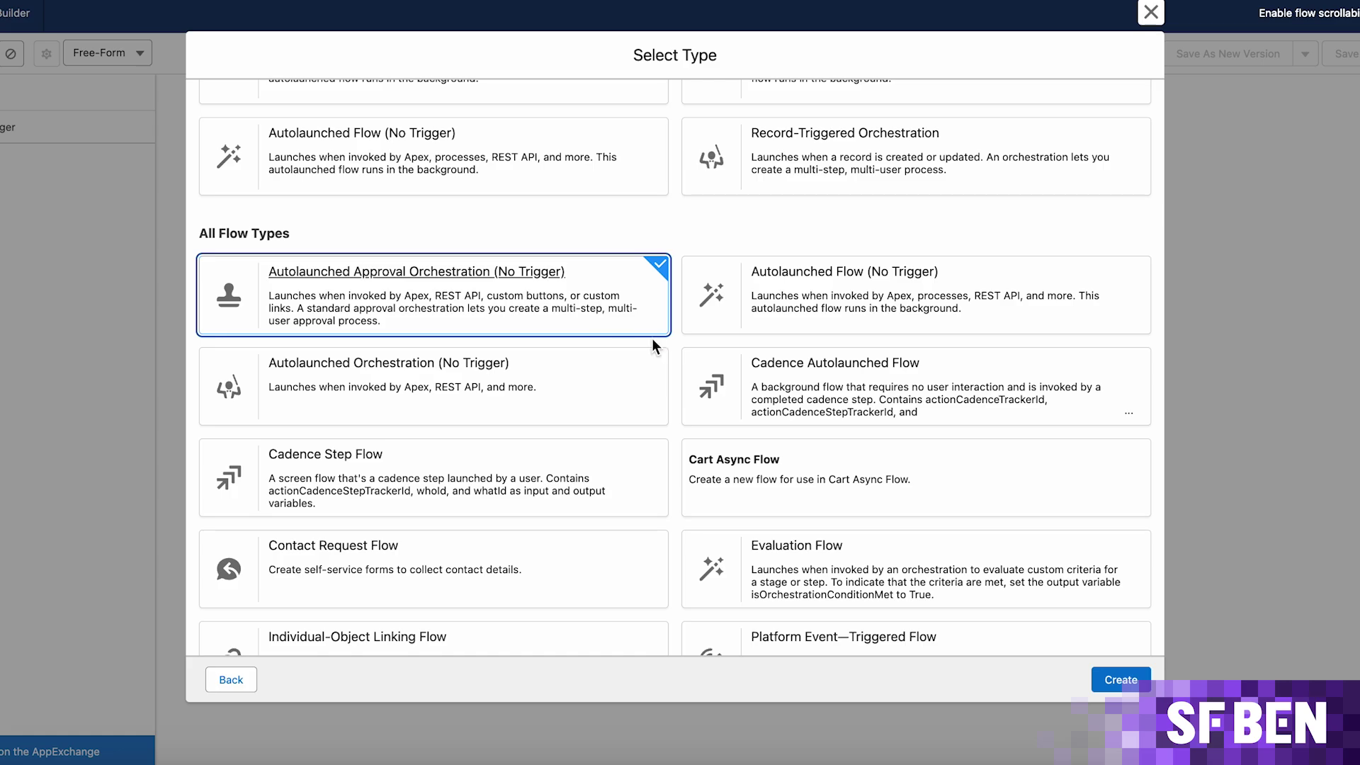
pyautogui.click(1107, 681)
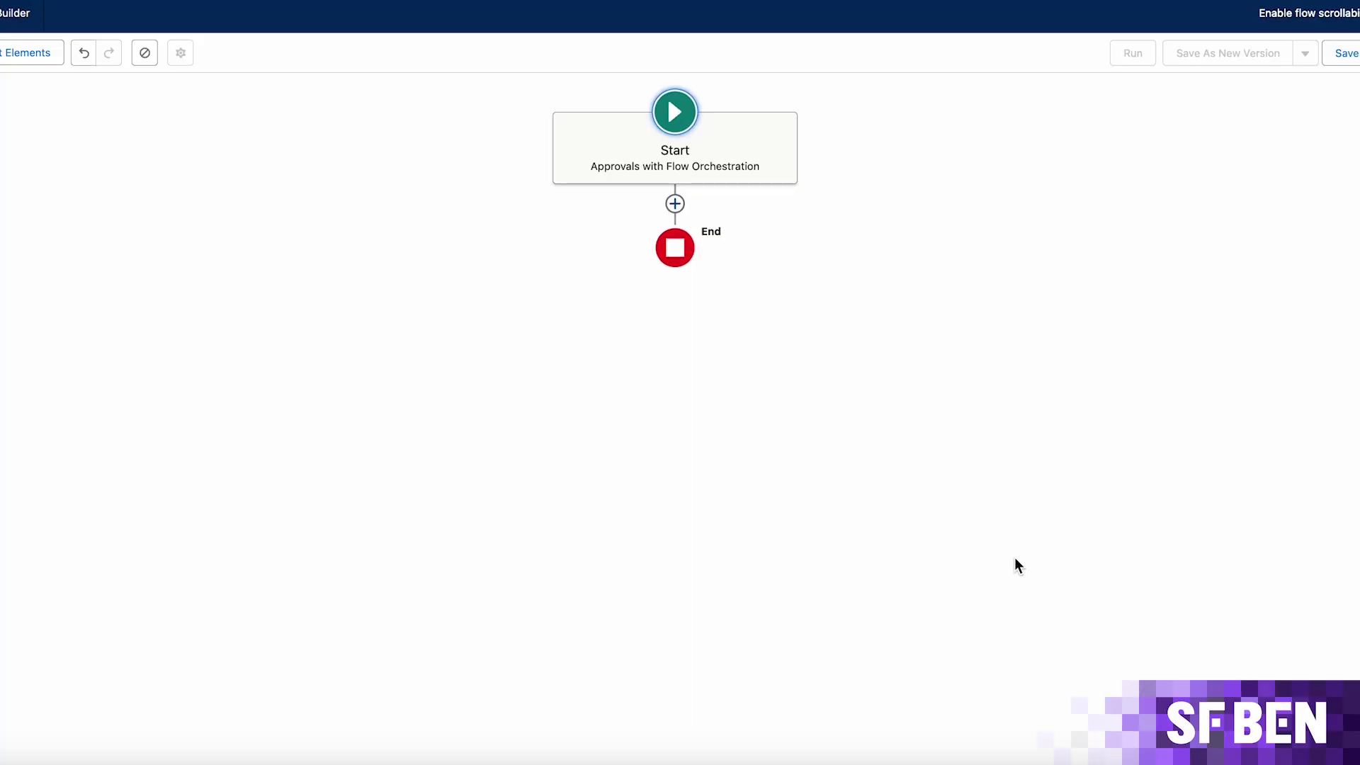
# Step: Add a stage after Start labelled 'Stage 0' that completes when all steps are marked Completed
pyautogui.click(675, 202)
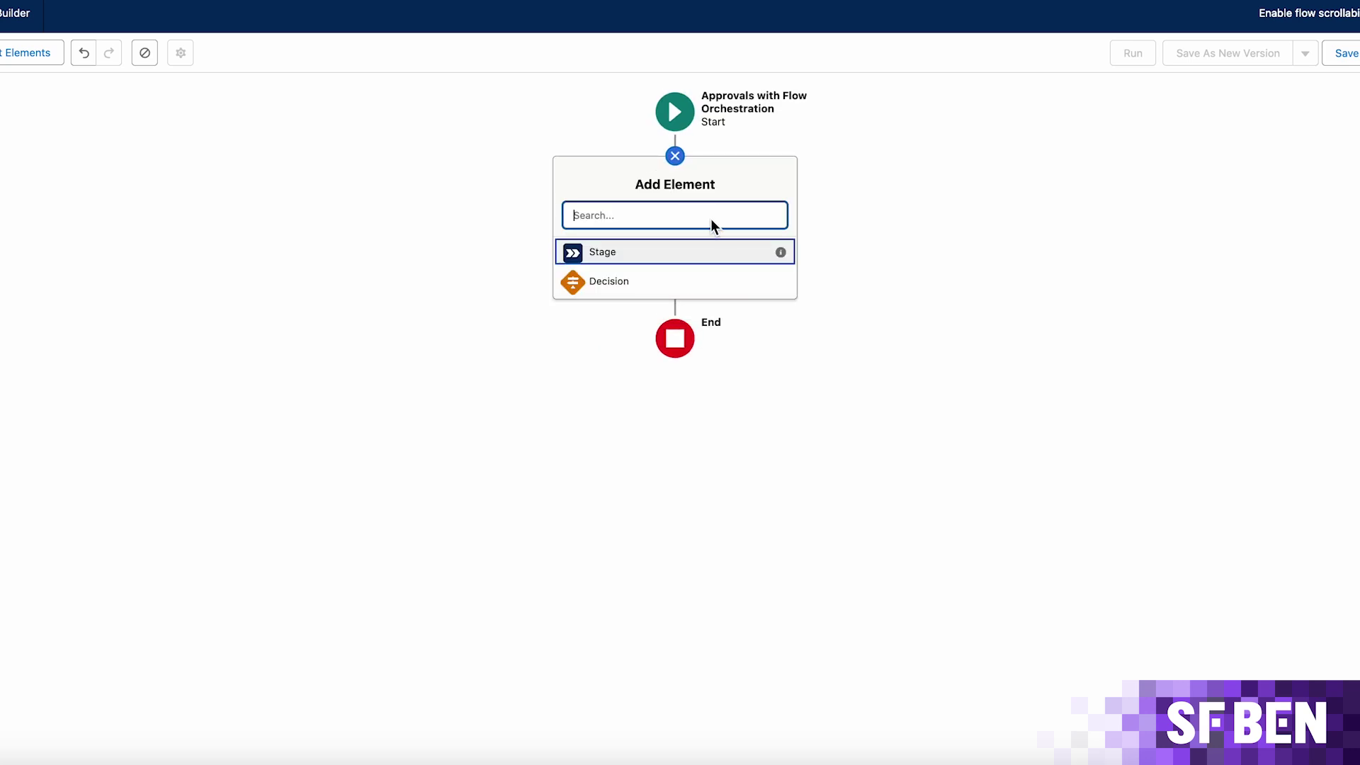
pyautogui.moveTo(781, 253)
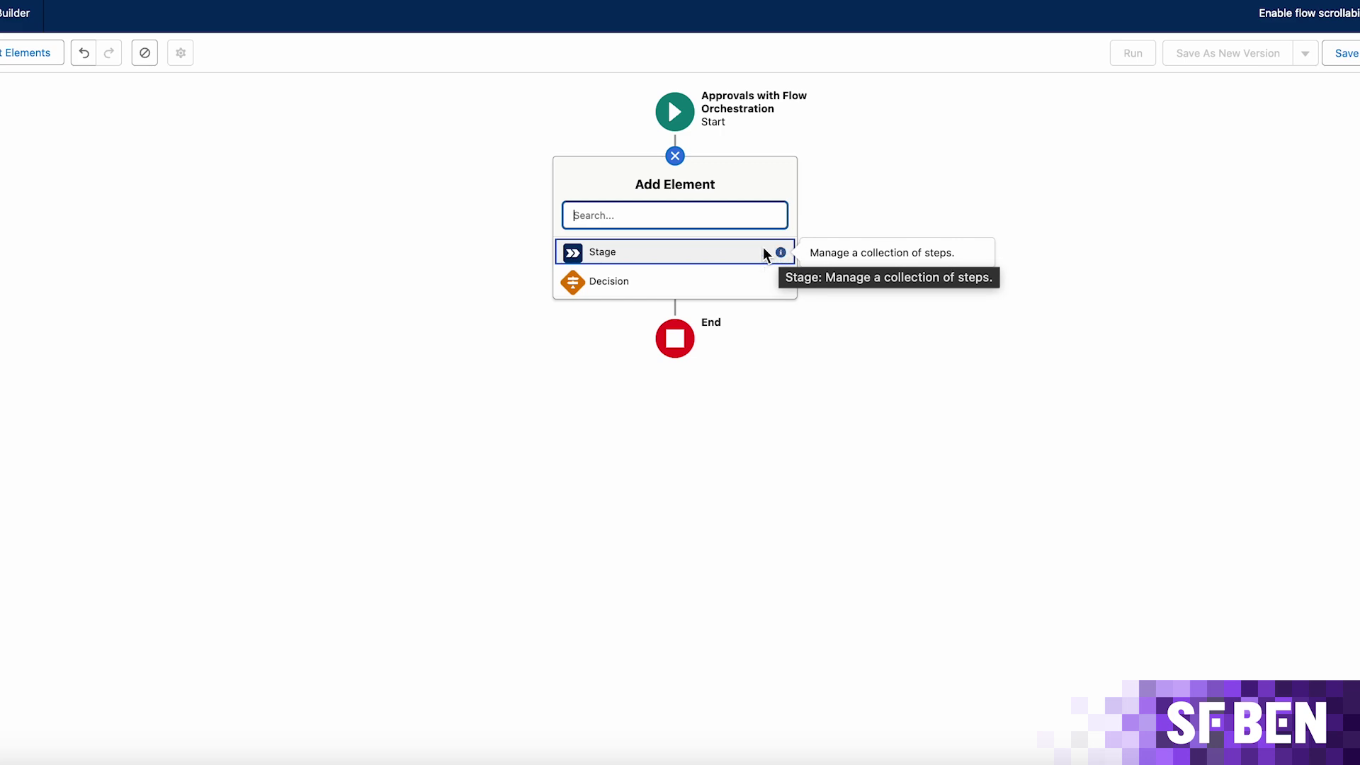
pyautogui.click(770, 253)
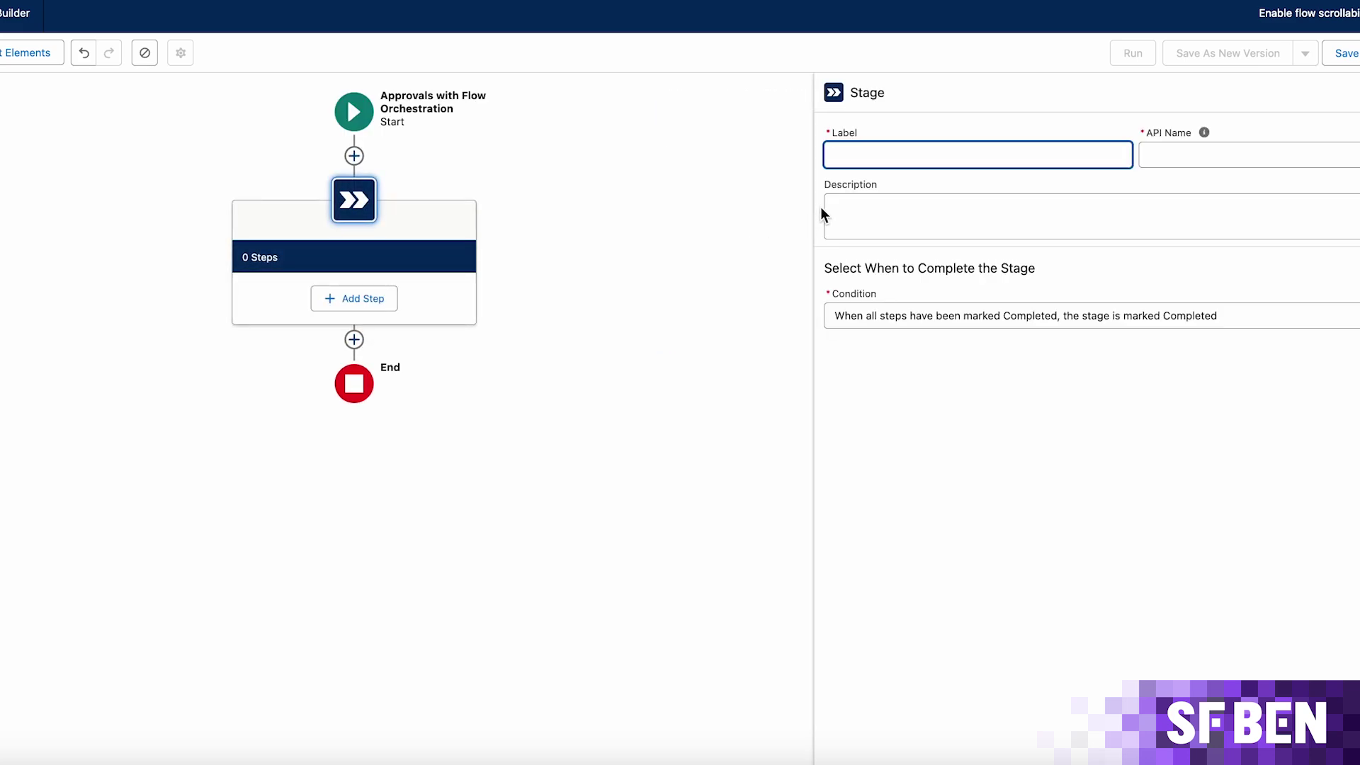
pyautogui.write('Stage 0')
pyautogui.click(882, 410)
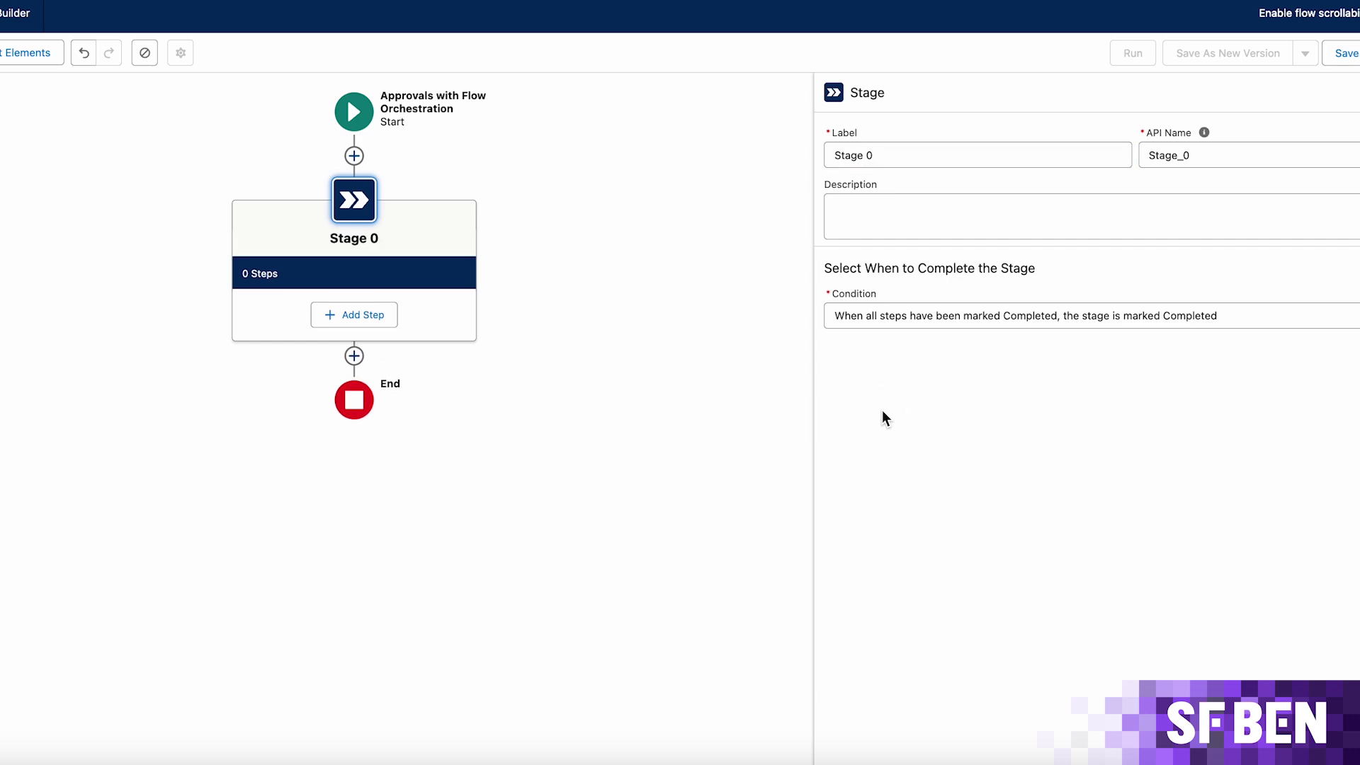
pyautogui.click(911, 321)
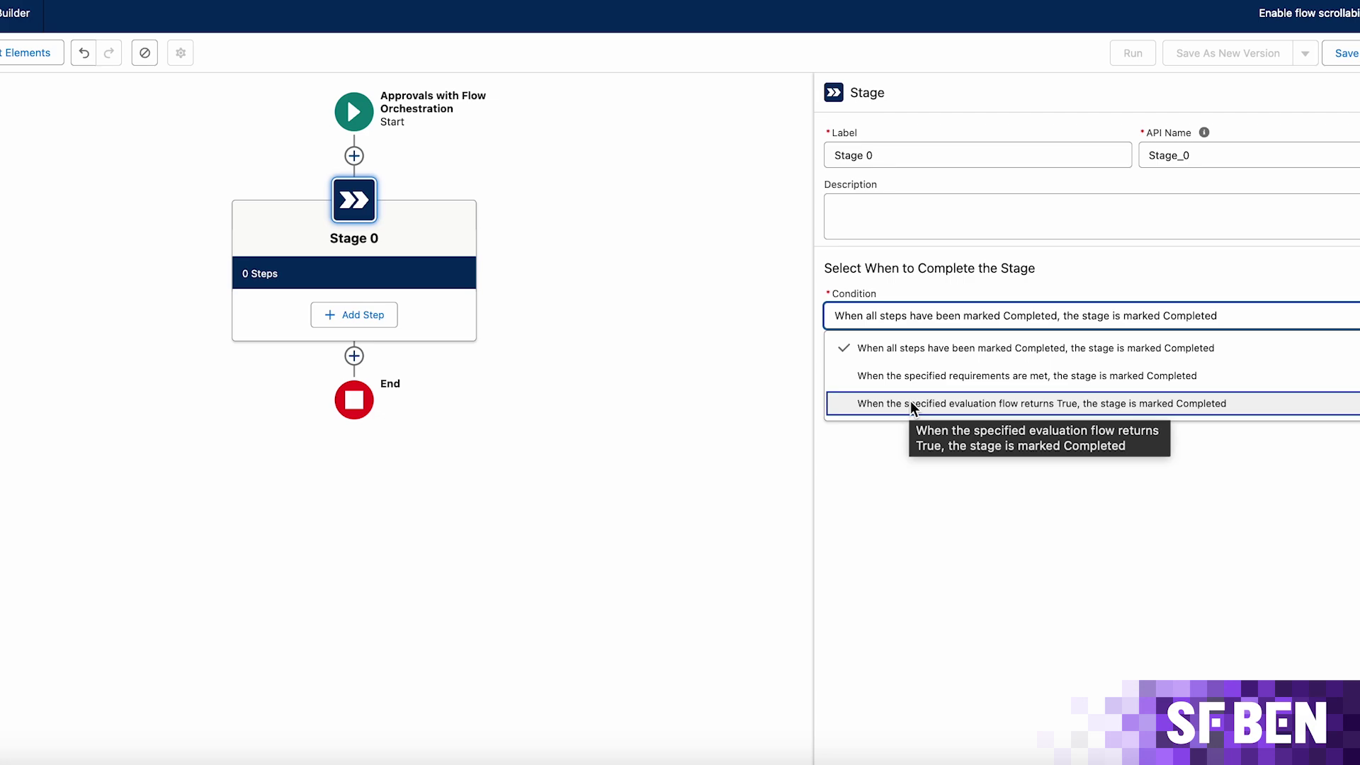
pyautogui.click(647, 484)
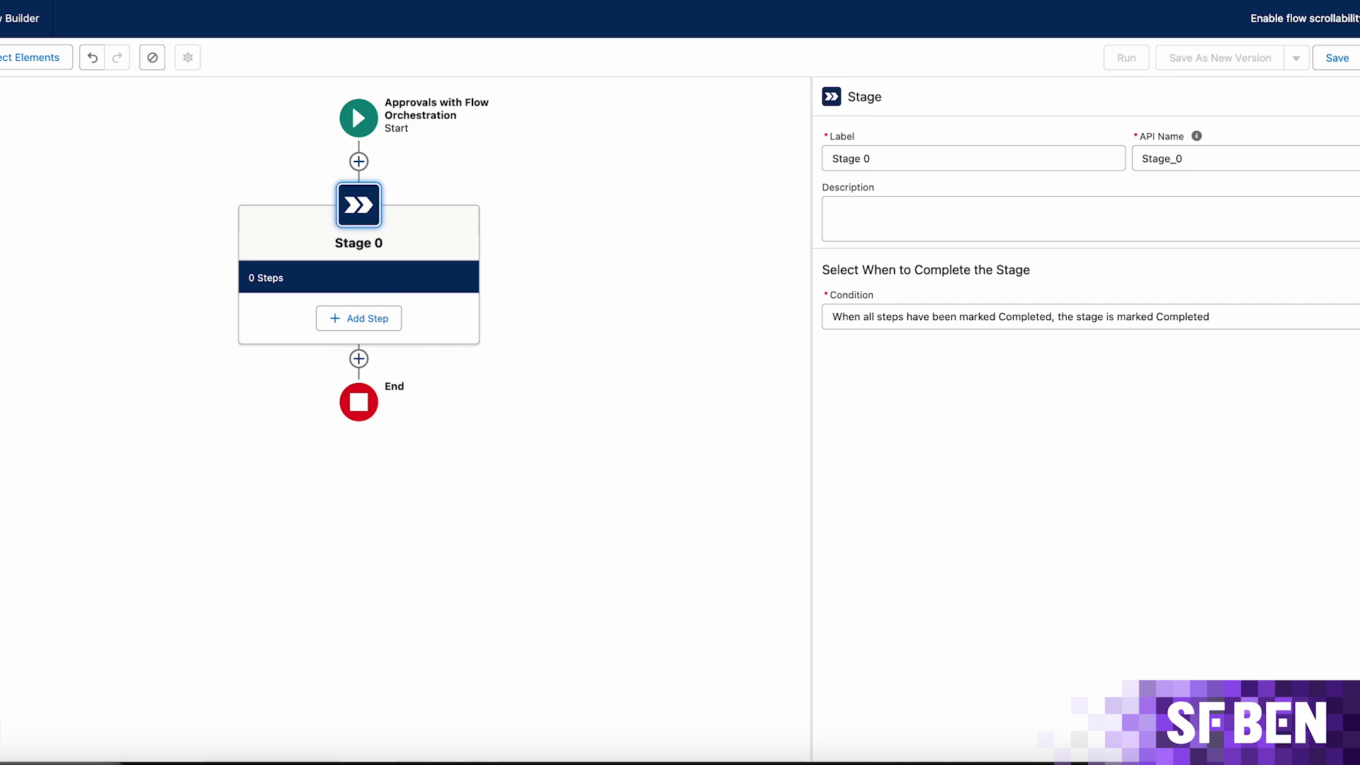
# Step: Add an approval step to Stage 0, review its properties, then delete it
pyautogui.click(376, 316)
pyautogui.click(385, 412)
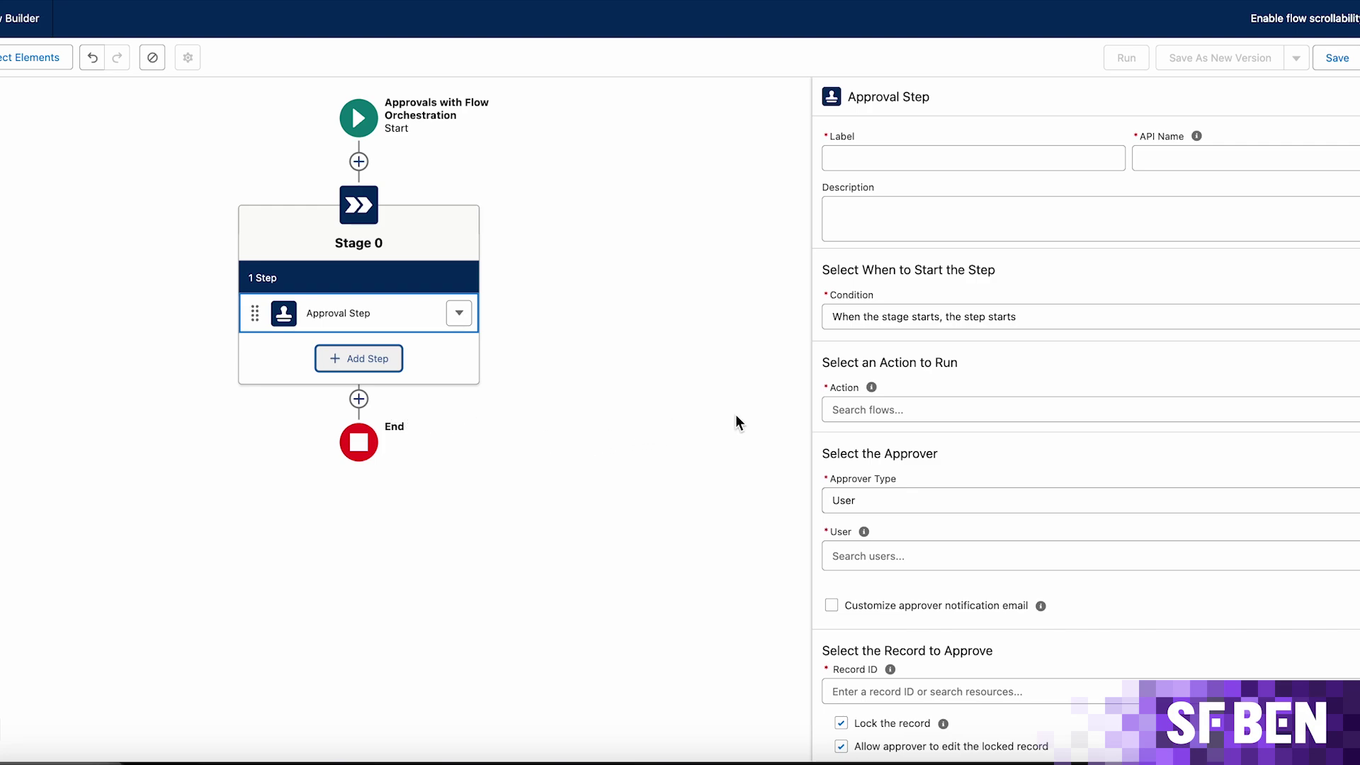
pyautogui.moveTo(872, 389)
pyautogui.scroll(-2, 895, 505)
pyautogui.scroll(-1, 896, 508)
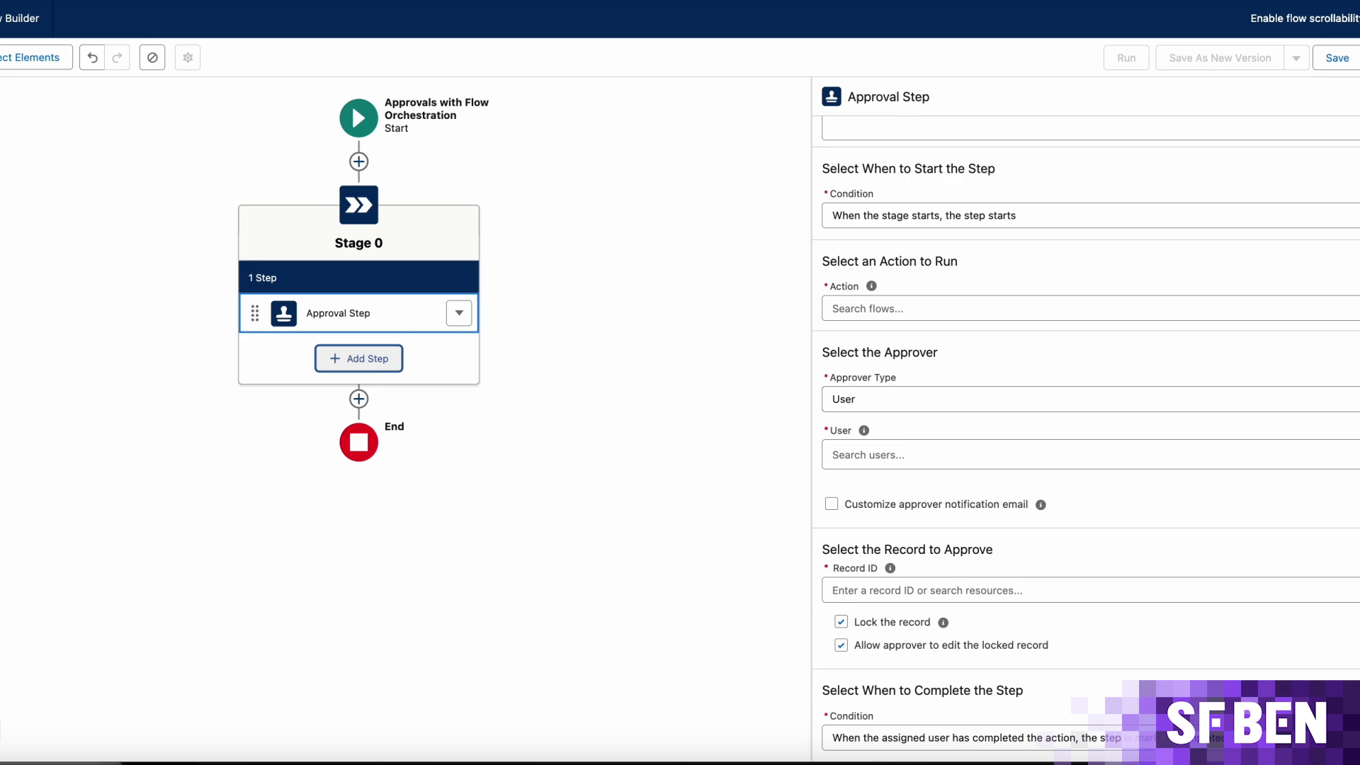
pyautogui.press('Delete')
# Step: Add a trial Background Step to Stage 0
pyautogui.click(386, 316)
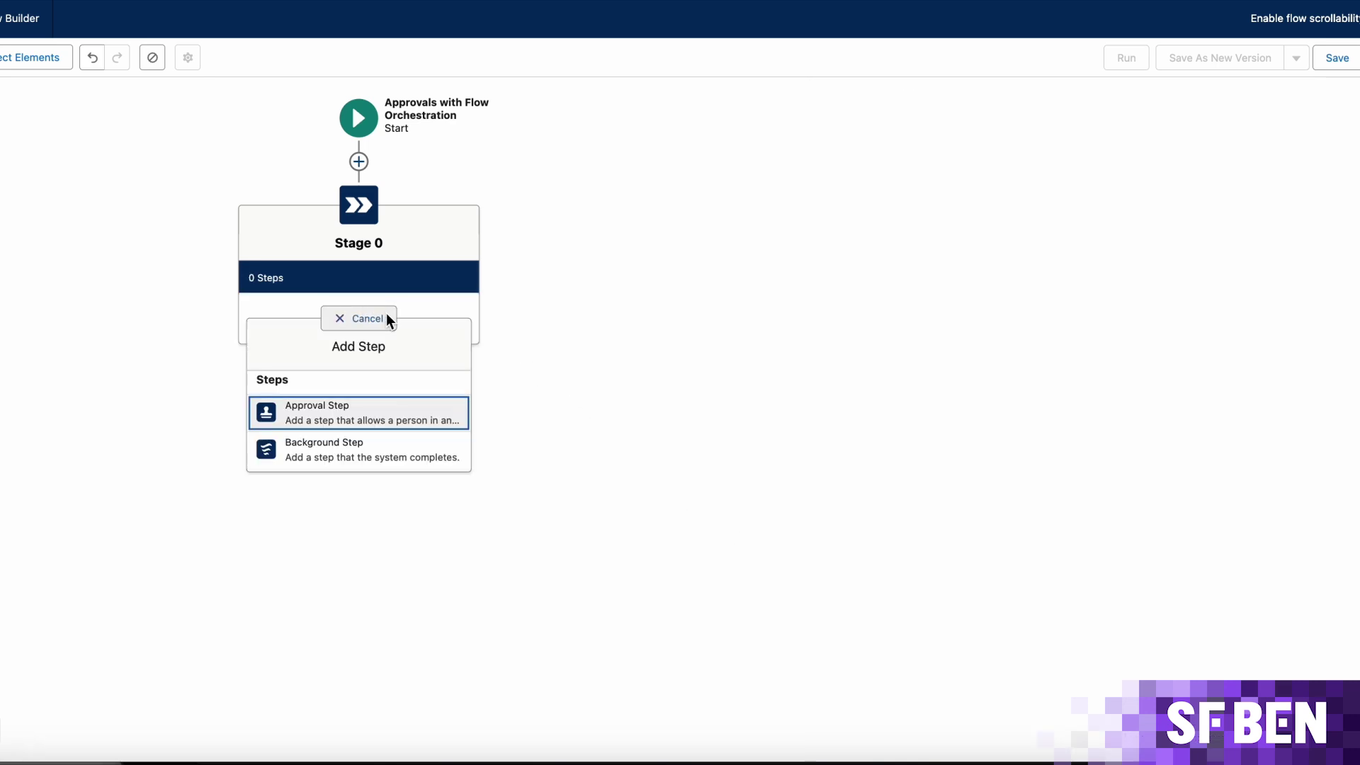
pyautogui.click(374, 454)
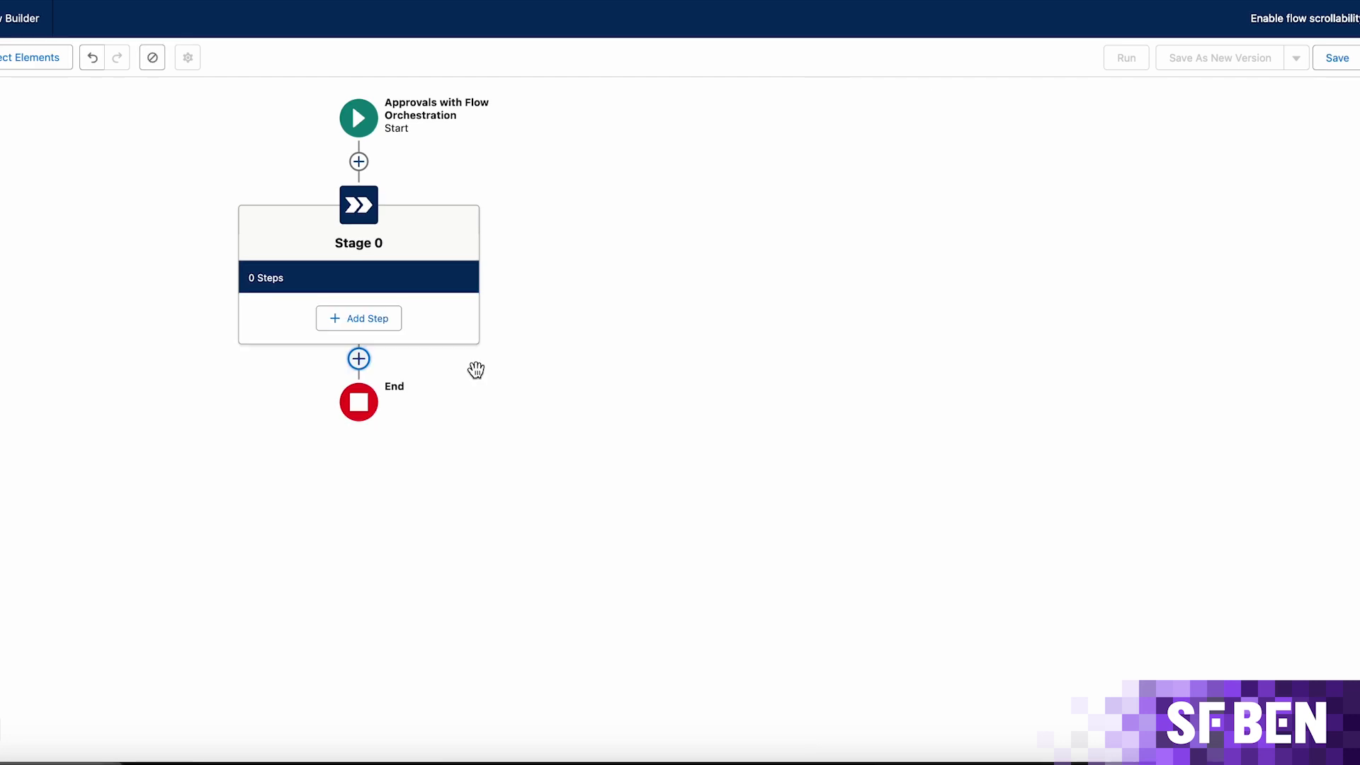
# Step: Add a Decision element after Stage 0
pyautogui.click(359, 358)
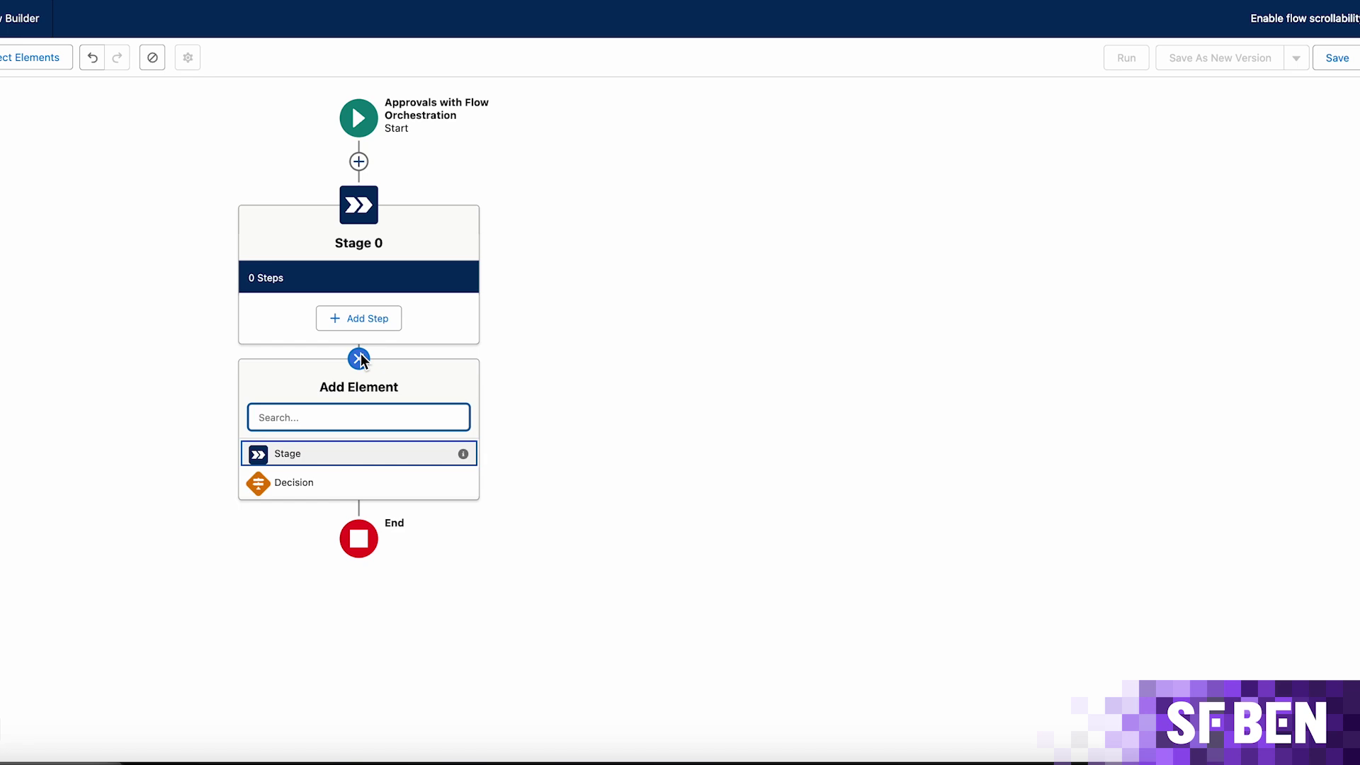
pyautogui.click(369, 482)
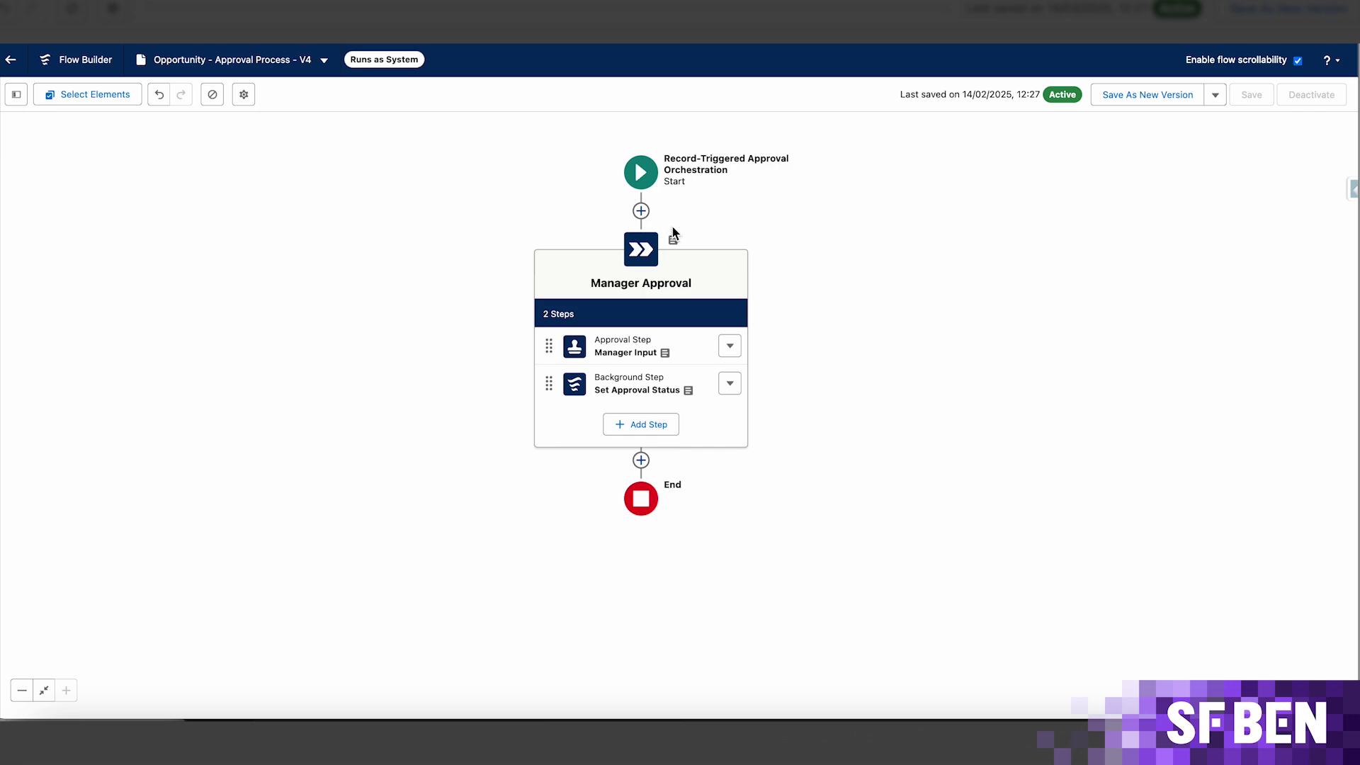
pyautogui.moveTo(674, 239)
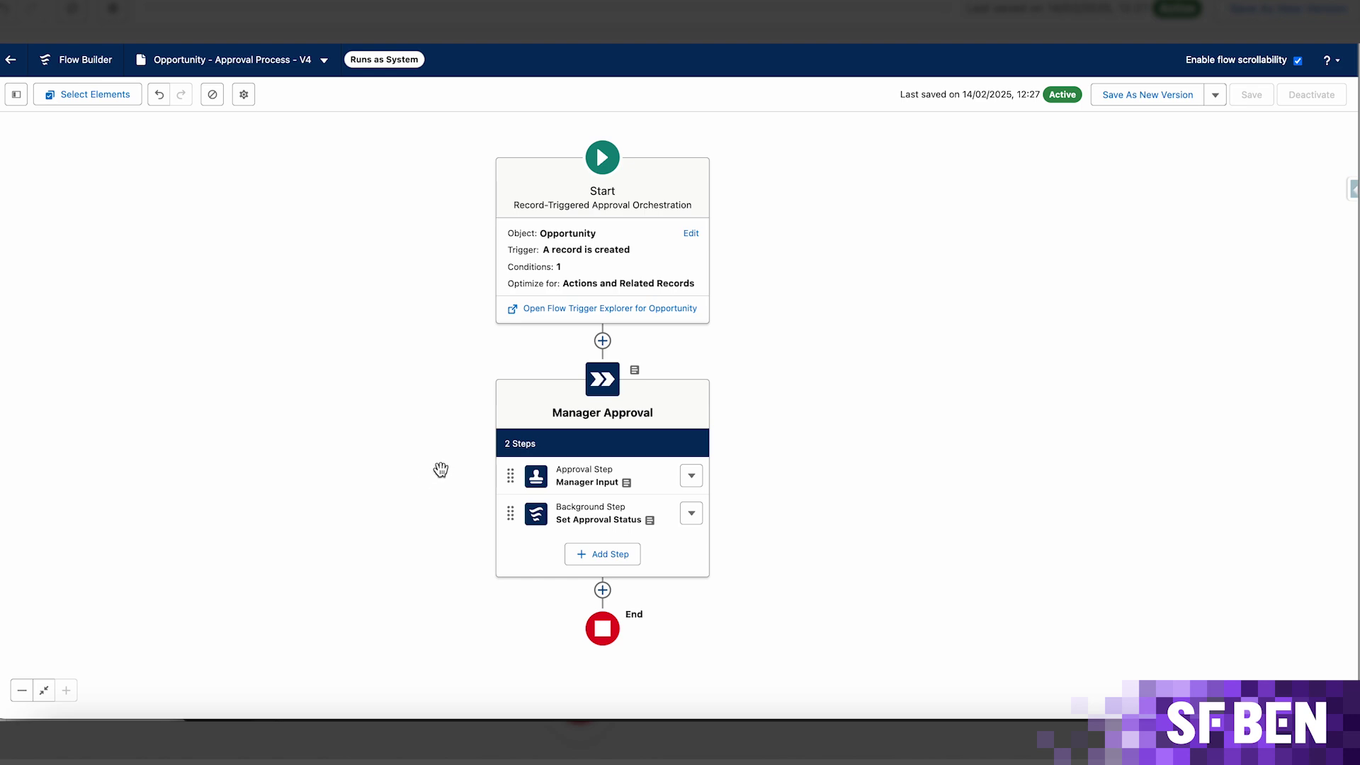
pyautogui.scroll(-1, 440, 469)
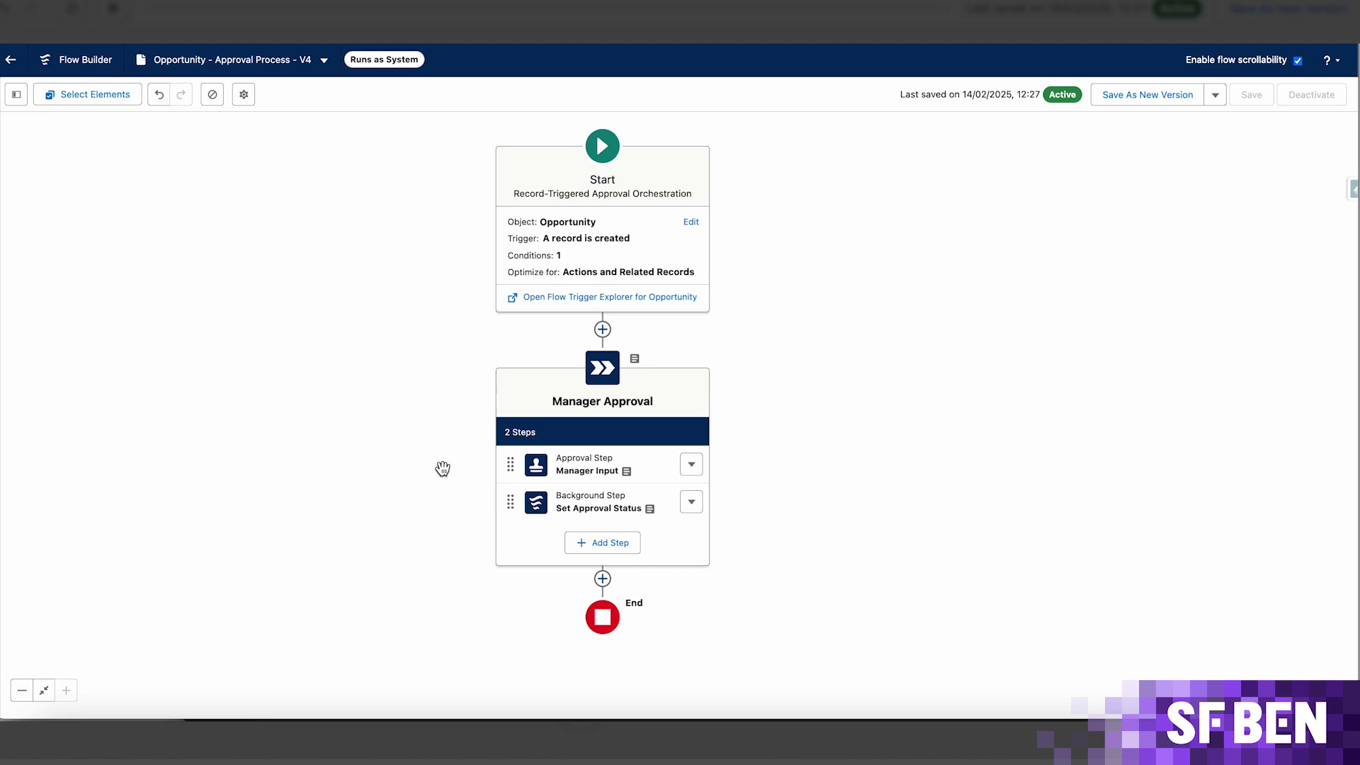
# Step: Check the Manager Input step's User Resource approver type and unchanged completion condition, then view Set Approval Status
pyautogui.click(647, 468)
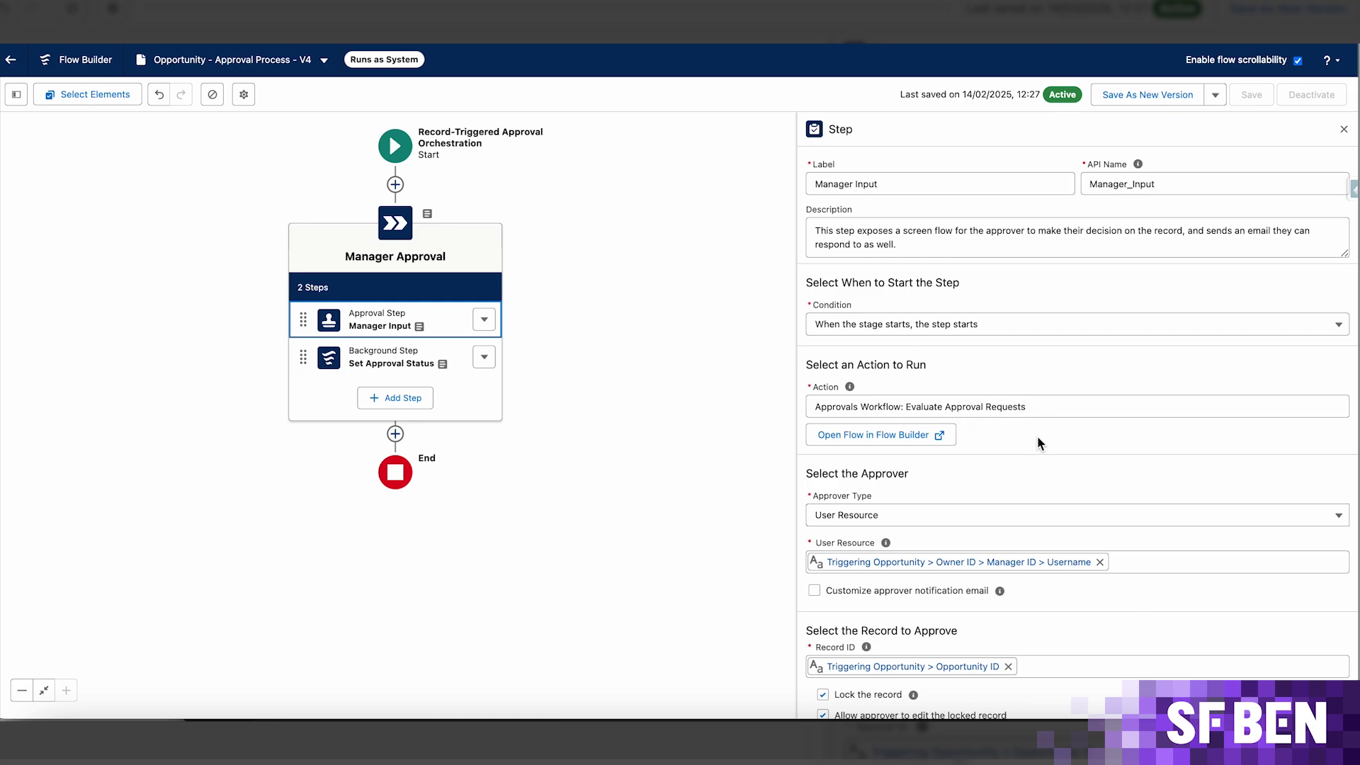
pyautogui.scroll(-2, 1039, 442)
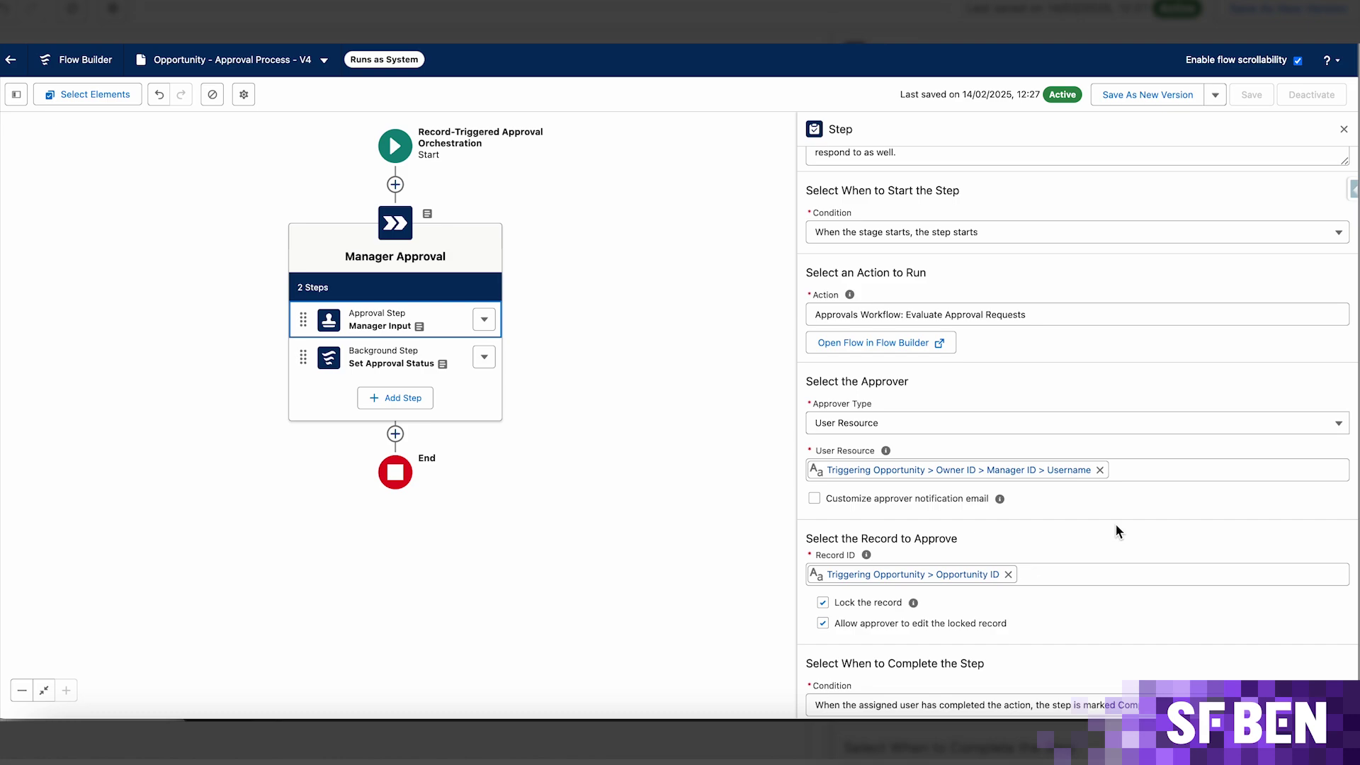
pyautogui.click(990, 420)
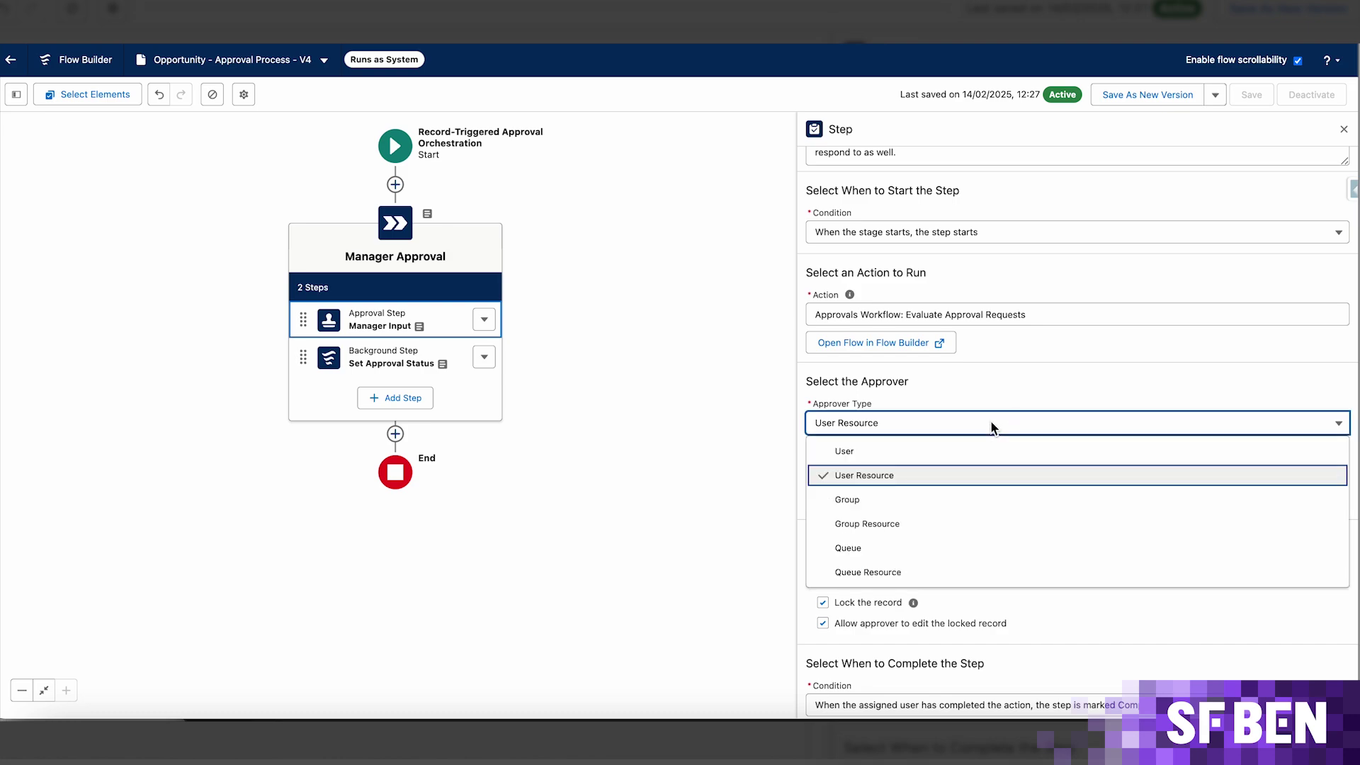
pyautogui.click(992, 404)
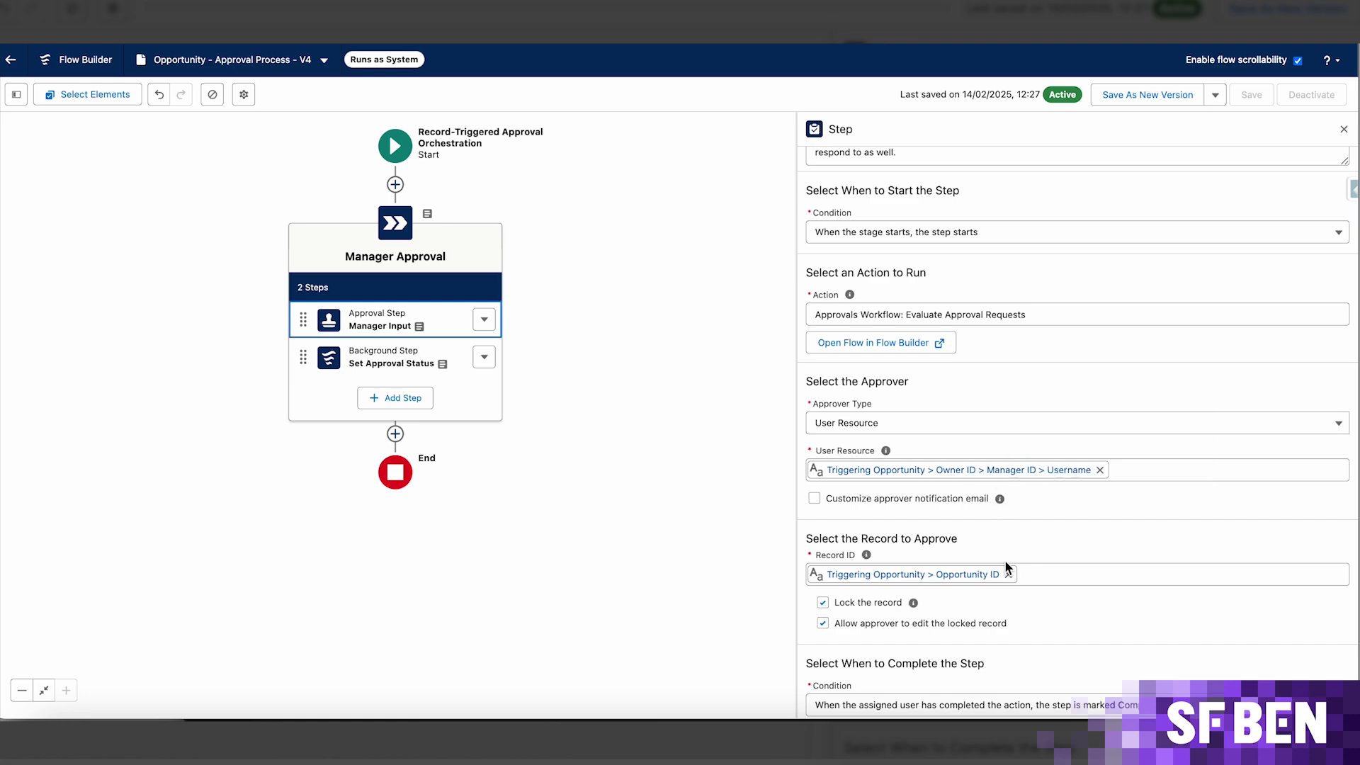
pyautogui.scroll(-1, 1004, 560)
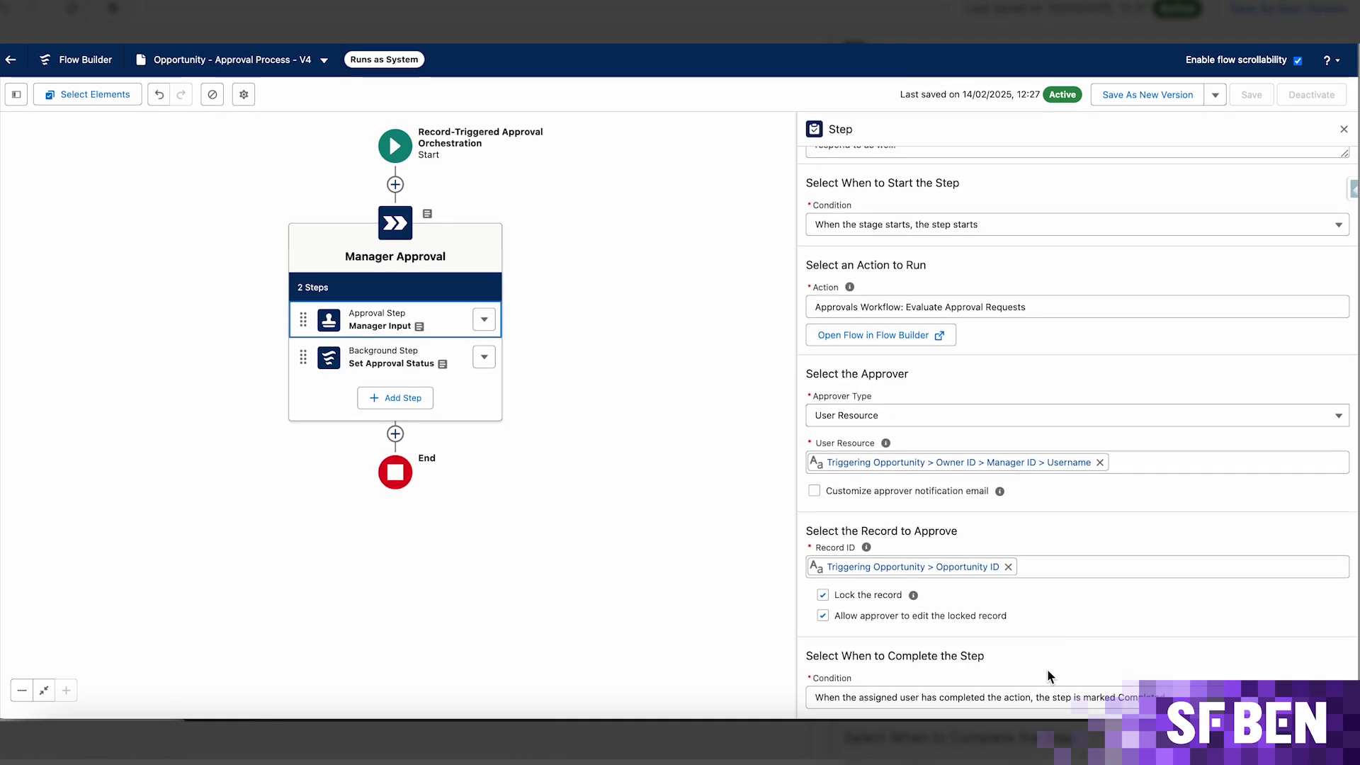
pyautogui.click(1049, 699)
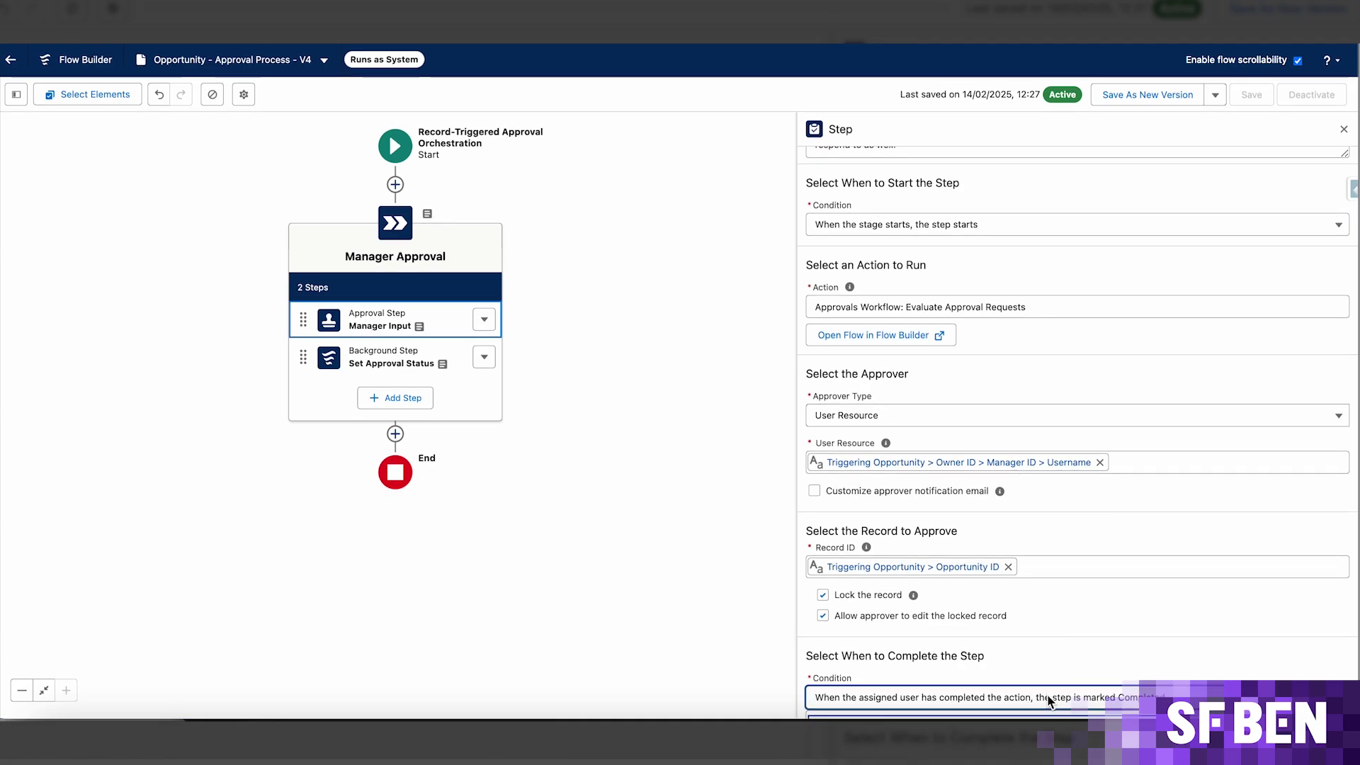
pyautogui.scroll(-1, 1049, 699)
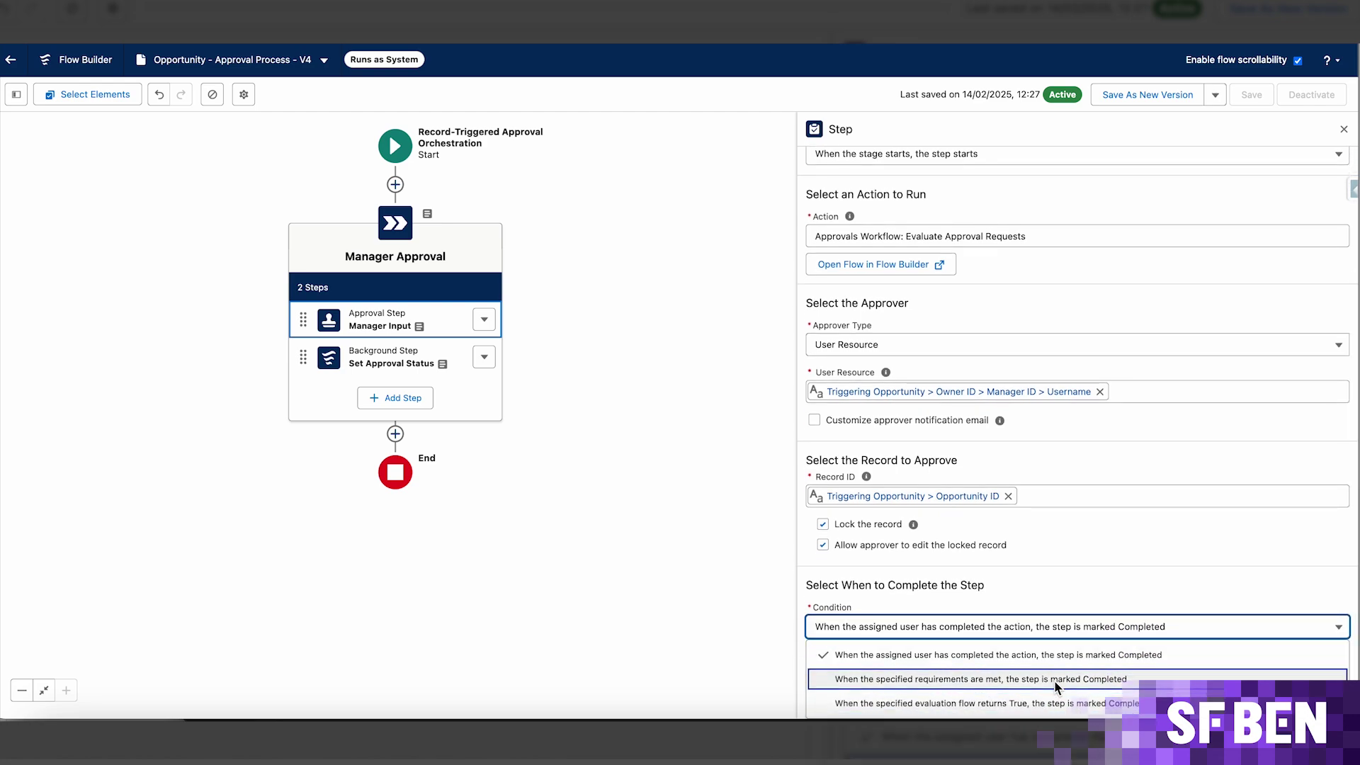
pyautogui.click(1068, 610)
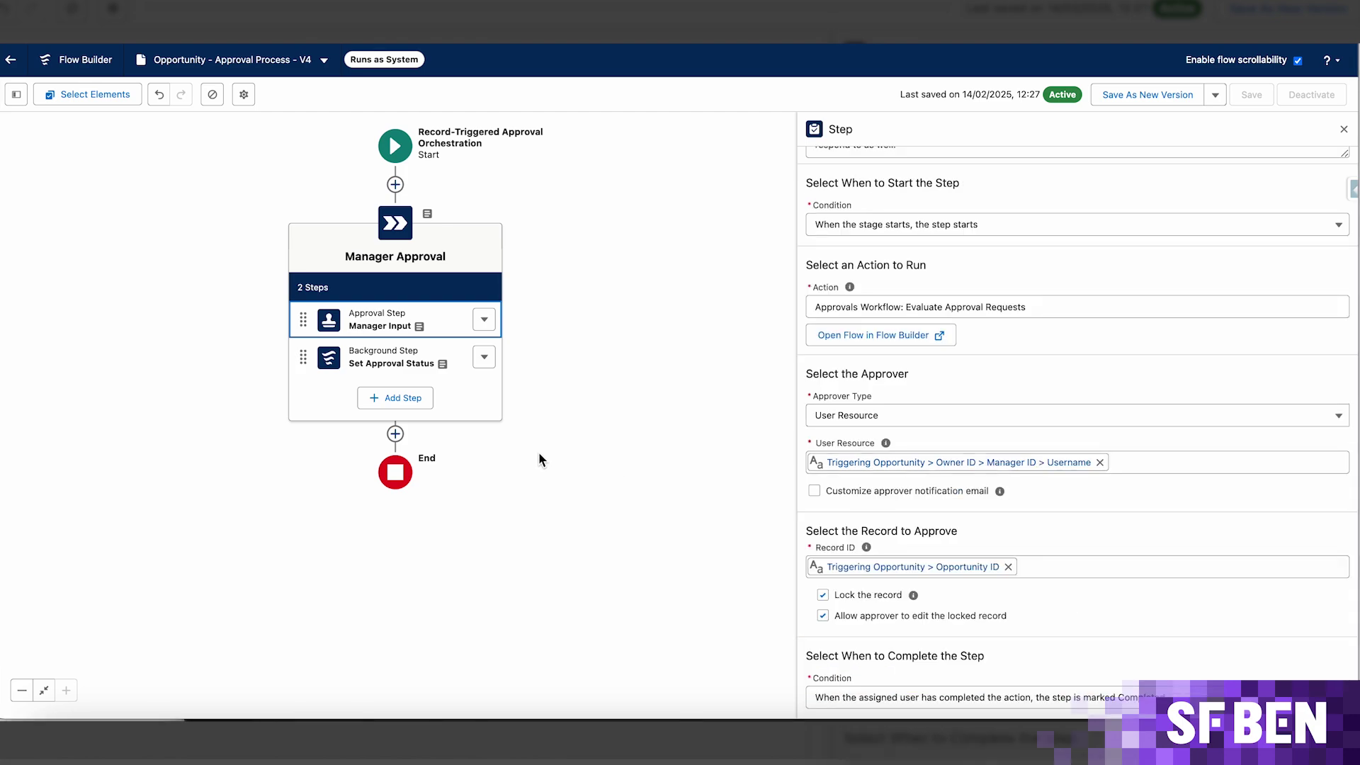
pyautogui.click(457, 364)
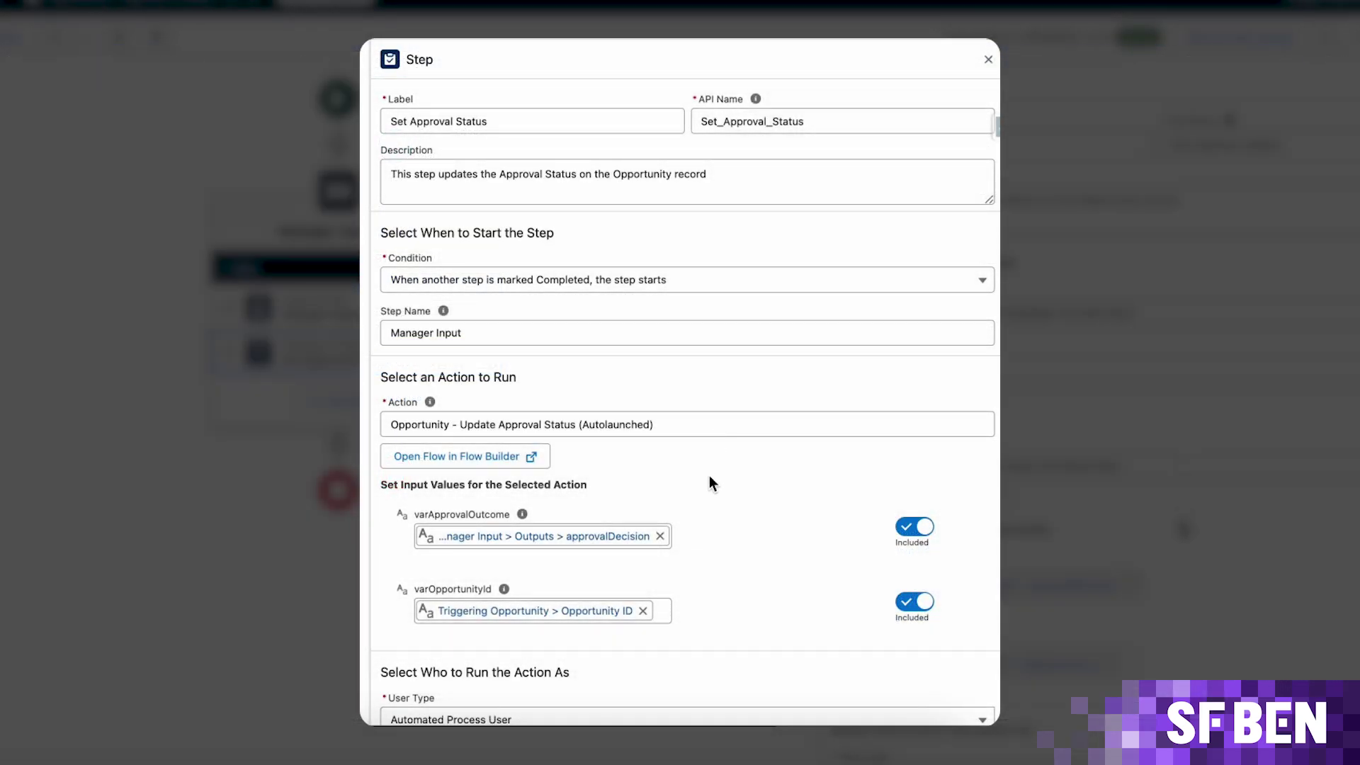
# Step: Check Set Approval Status's start condition, leaving it unchanged, and view its User Type run-as options
pyautogui.scroll(-1, 709, 483)
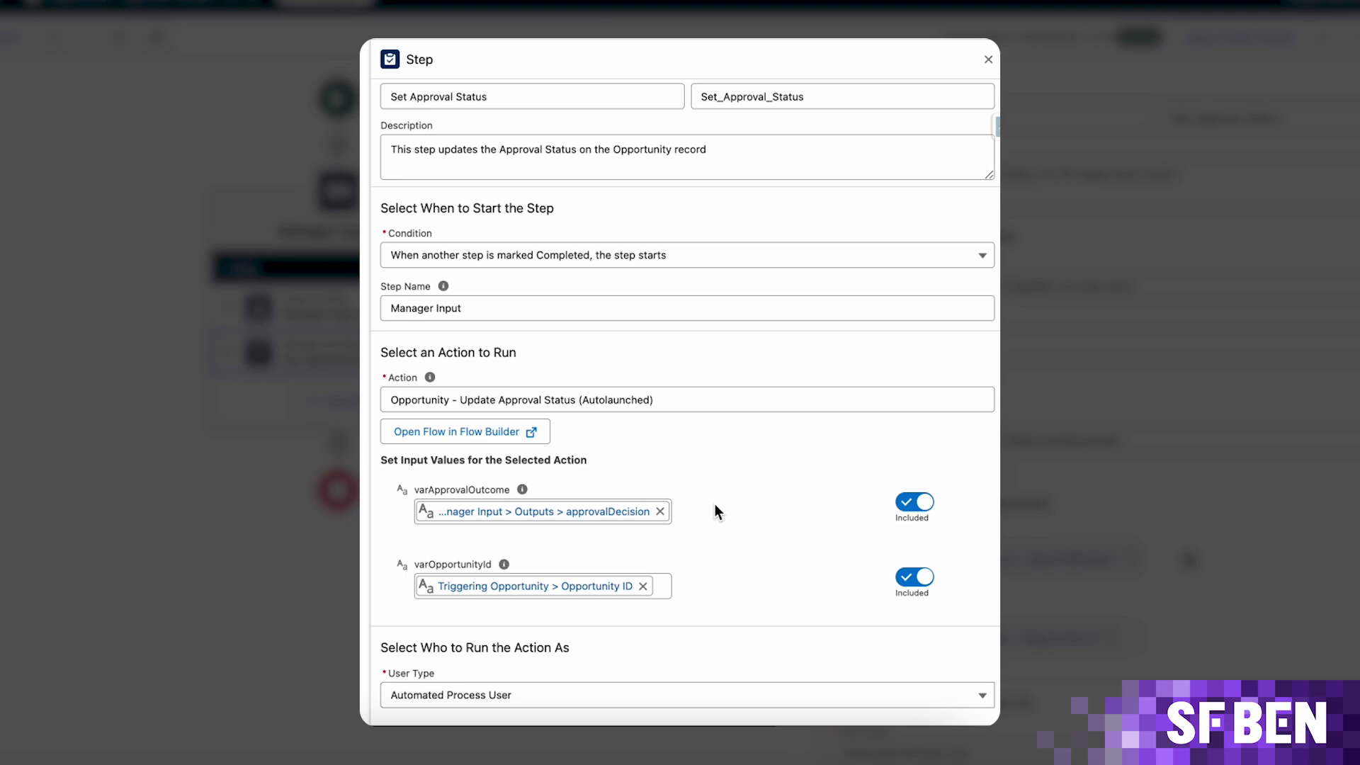
pyautogui.click(688, 256)
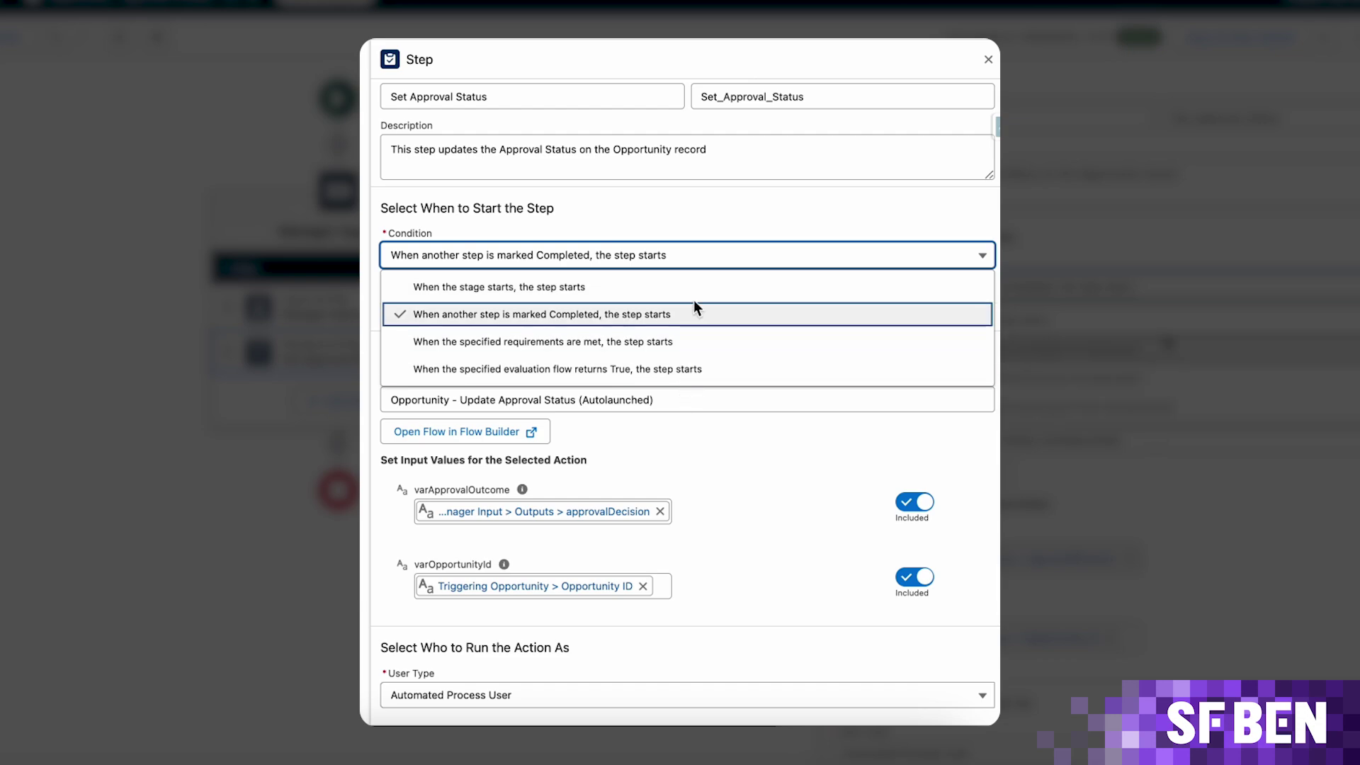
pyautogui.click(726, 459)
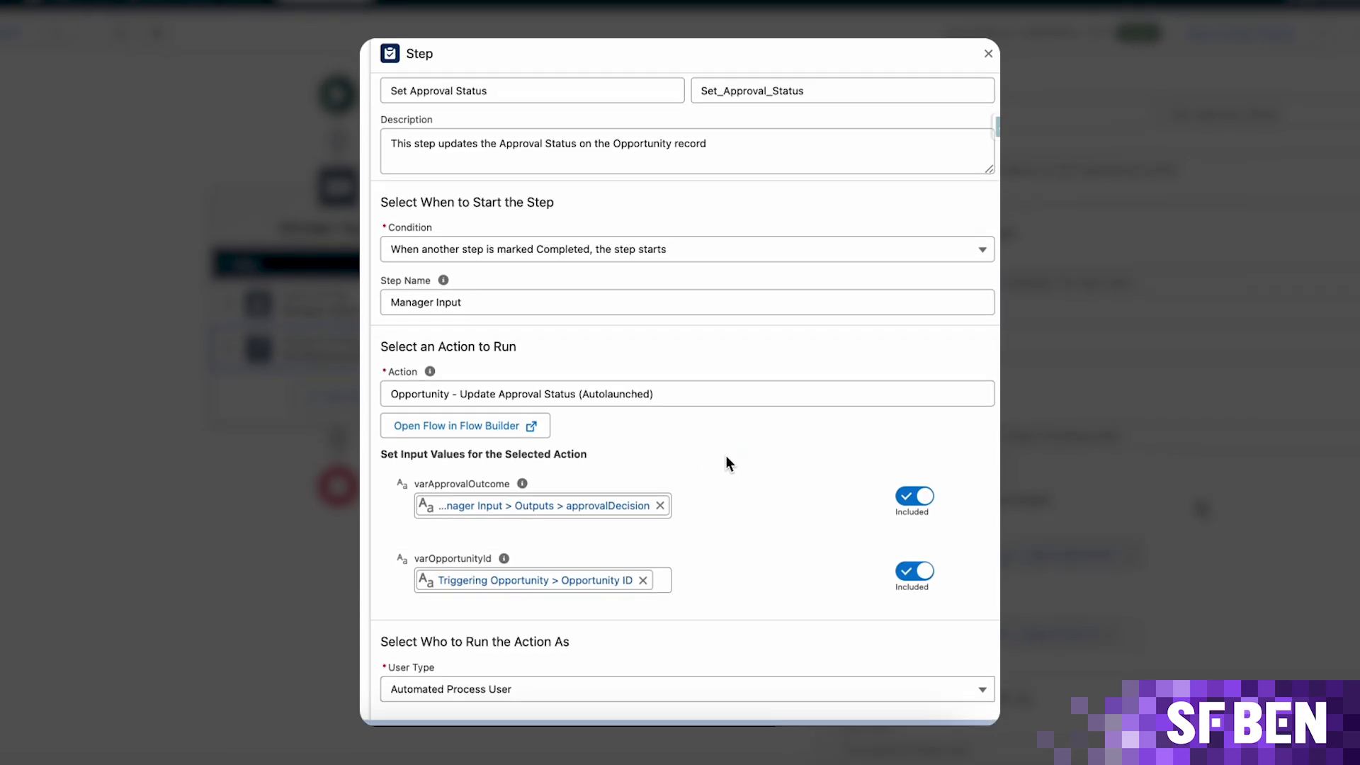
pyautogui.click(691, 699)
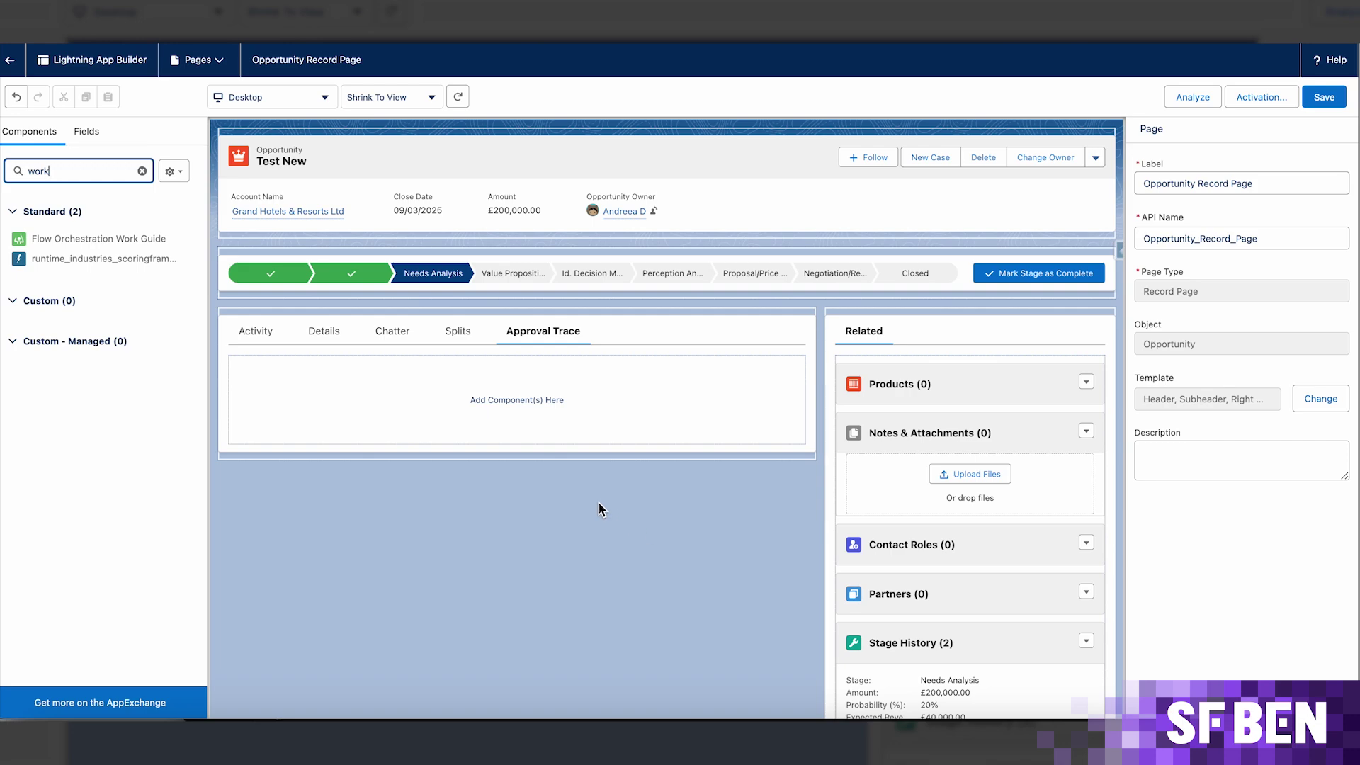
# Step: Place Flow Orchestration Work Guide above the Related tab with Hide Work Guide When Empty enabled
pyautogui.moveTo(107, 239); pyautogui.dragTo(922, 322)
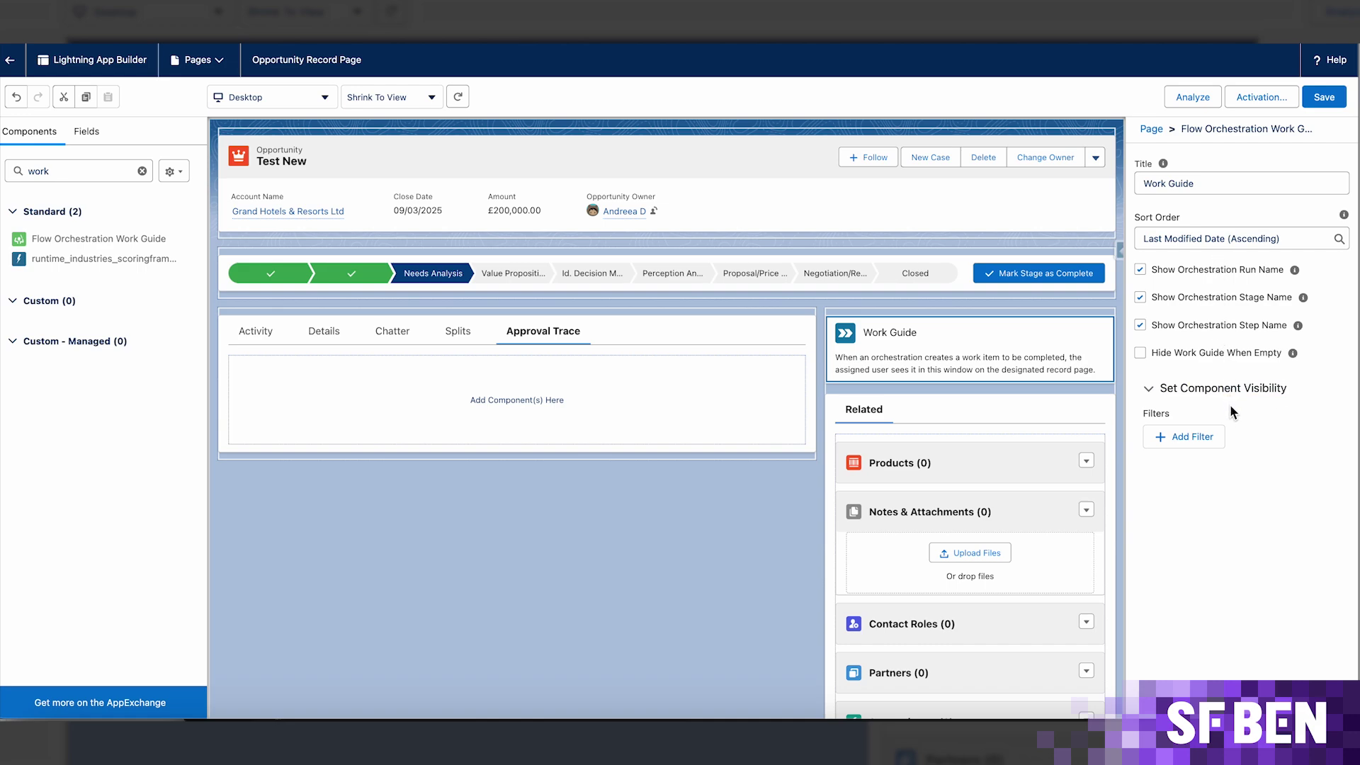
pyautogui.click(1140, 352)
# Step: Drag the Approval Trace component, found by searching 'appro', into the Approval Trace tab
pyautogui.click(808, 351)
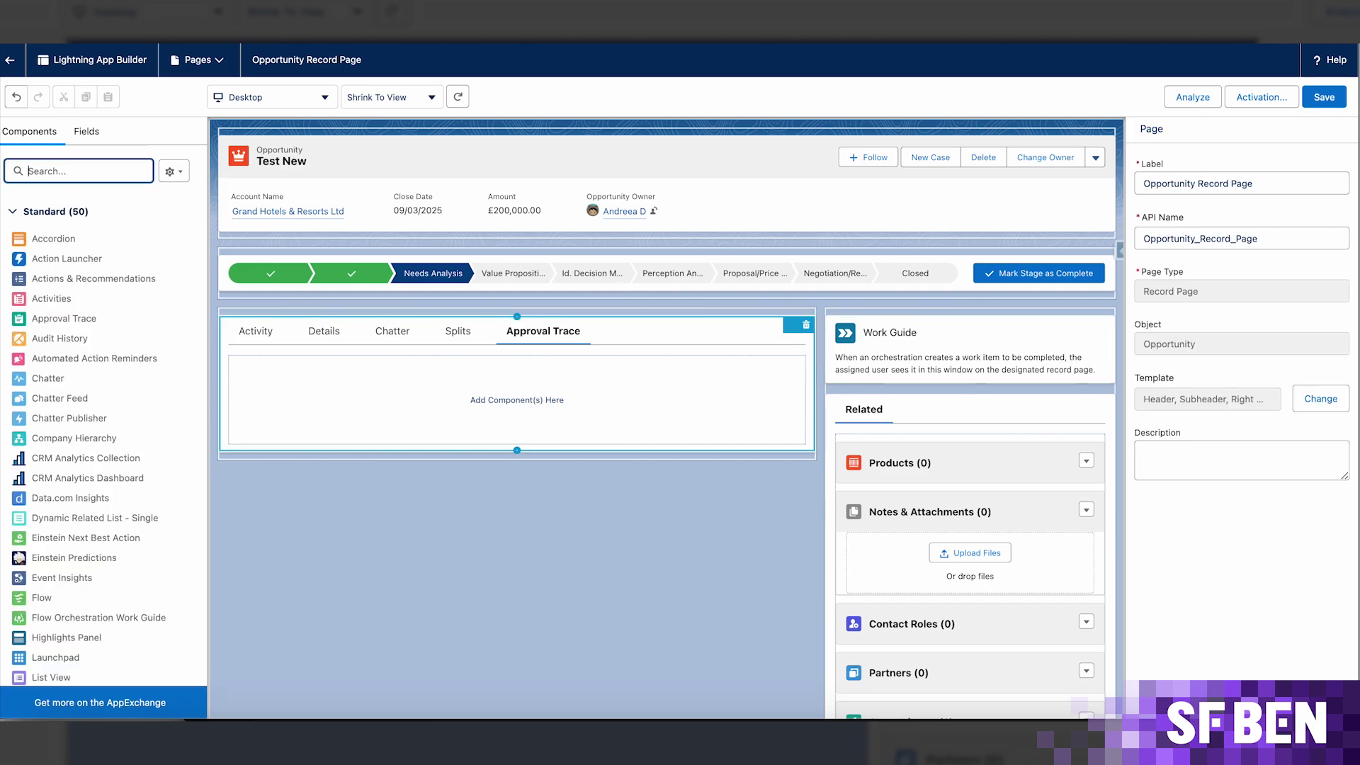
pyautogui.write('appro')
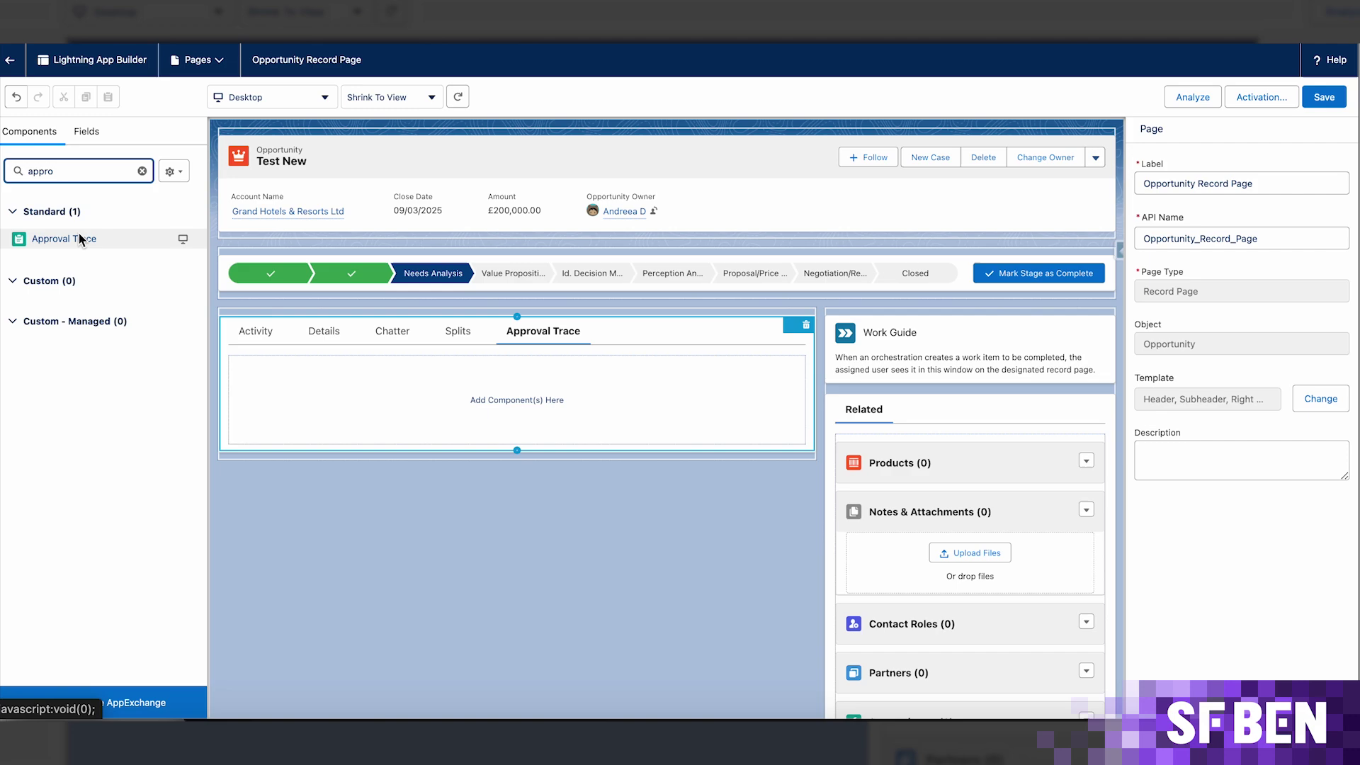
pyautogui.moveTo(78, 236)
pyautogui.mouseDown()
pyautogui.moveTo(227, 295)
pyautogui.moveTo(309, 378)
pyautogui.mouseUp()
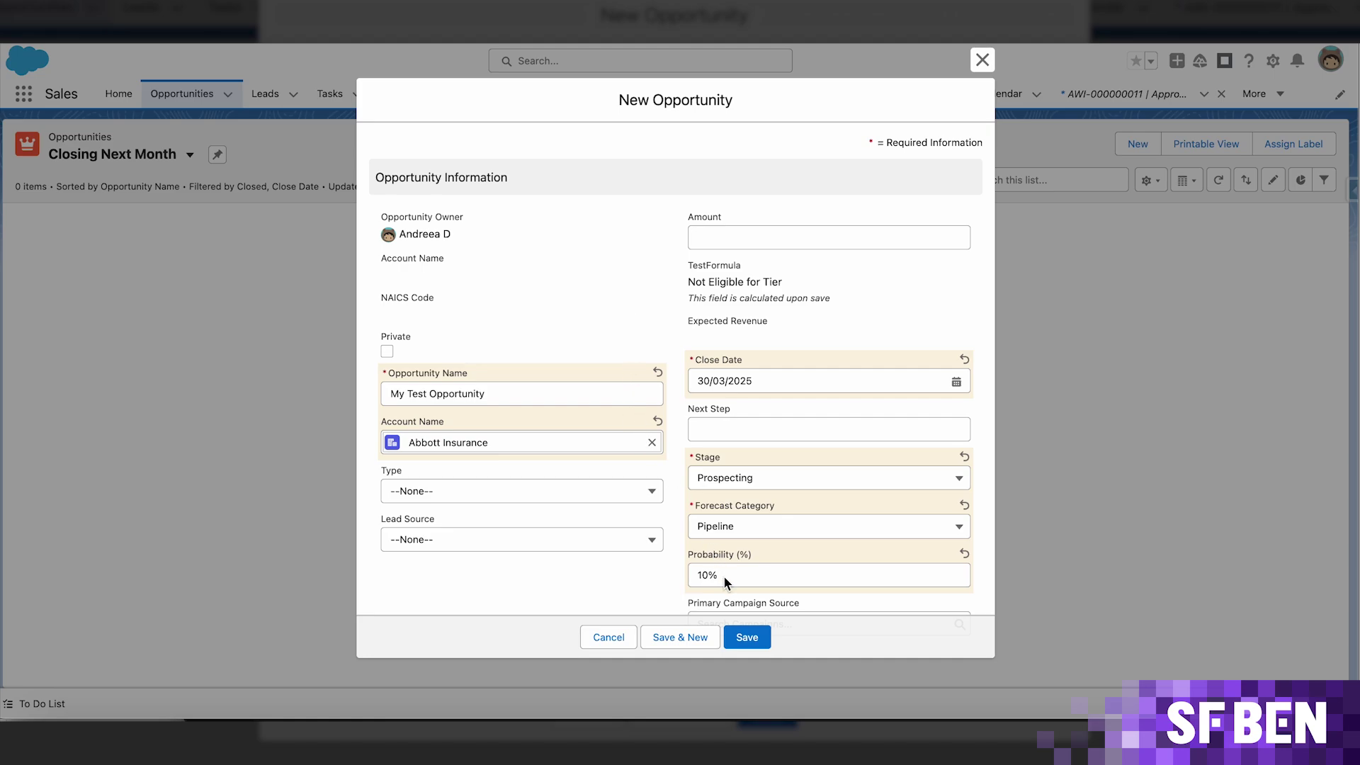
# Step: Save the New Opportunity form for My Test Opportunity at Prospecting, closing 30/03/2025
pyautogui.click(747, 637)
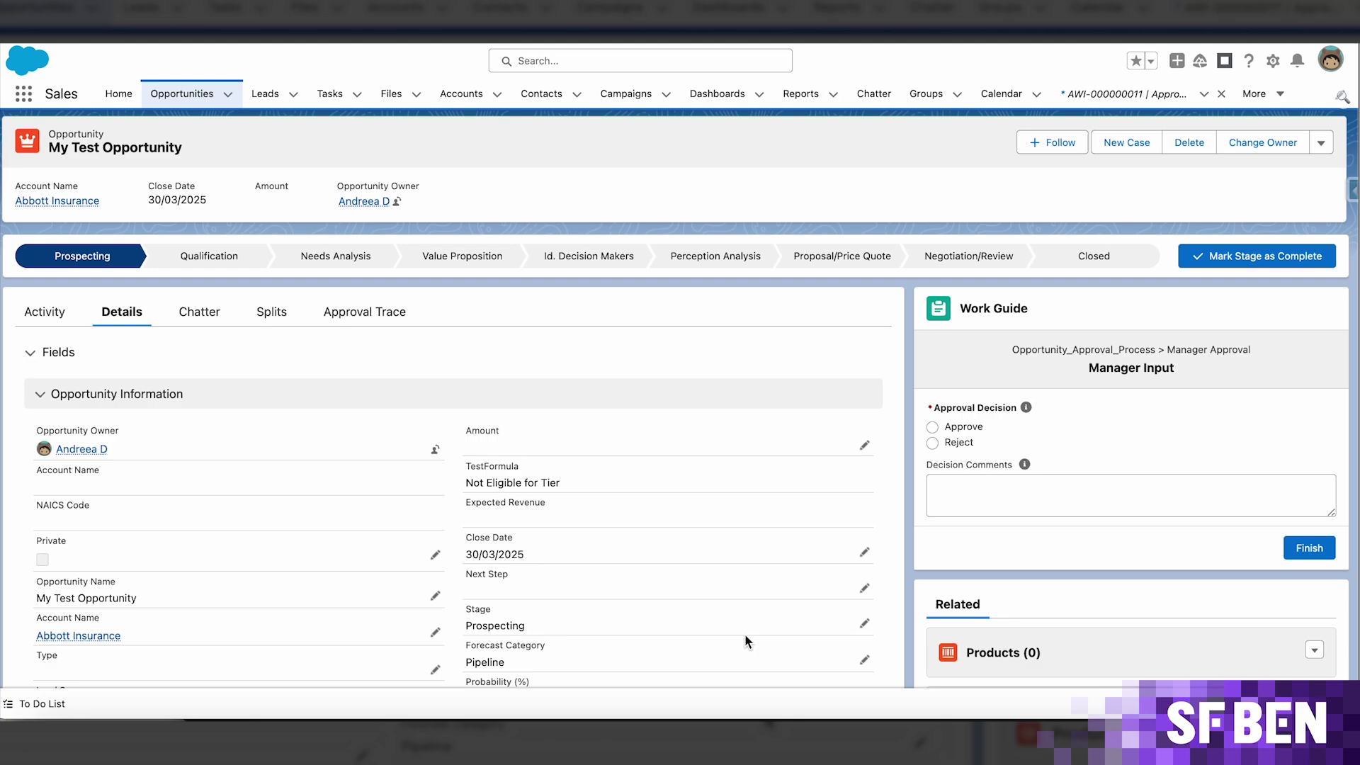
# Step: View the Approval Trace tab on the My Test Opportunity record page
pyautogui.click(373, 316)
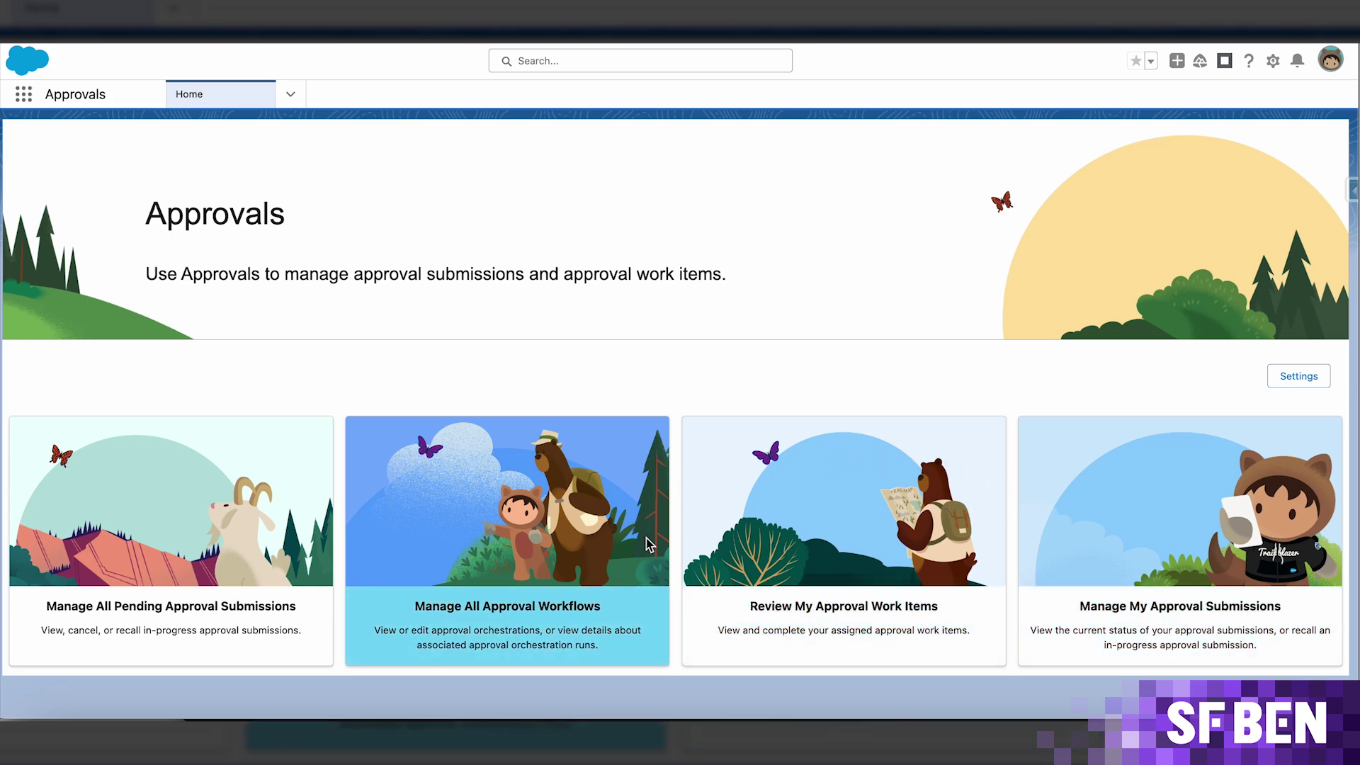
# Step: Open Review My Approval Work Items and glance at the list view options
pyautogui.click(887, 499)
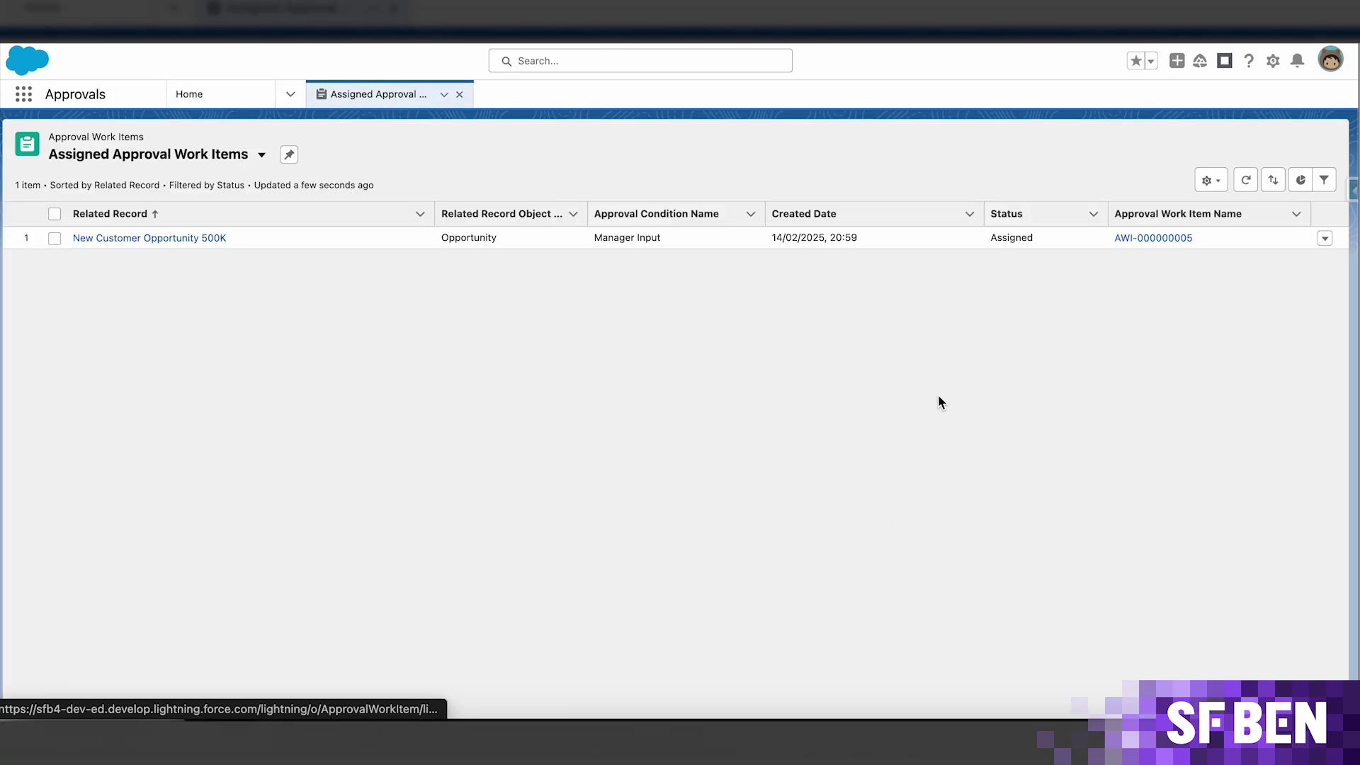
pyautogui.click(1214, 180)
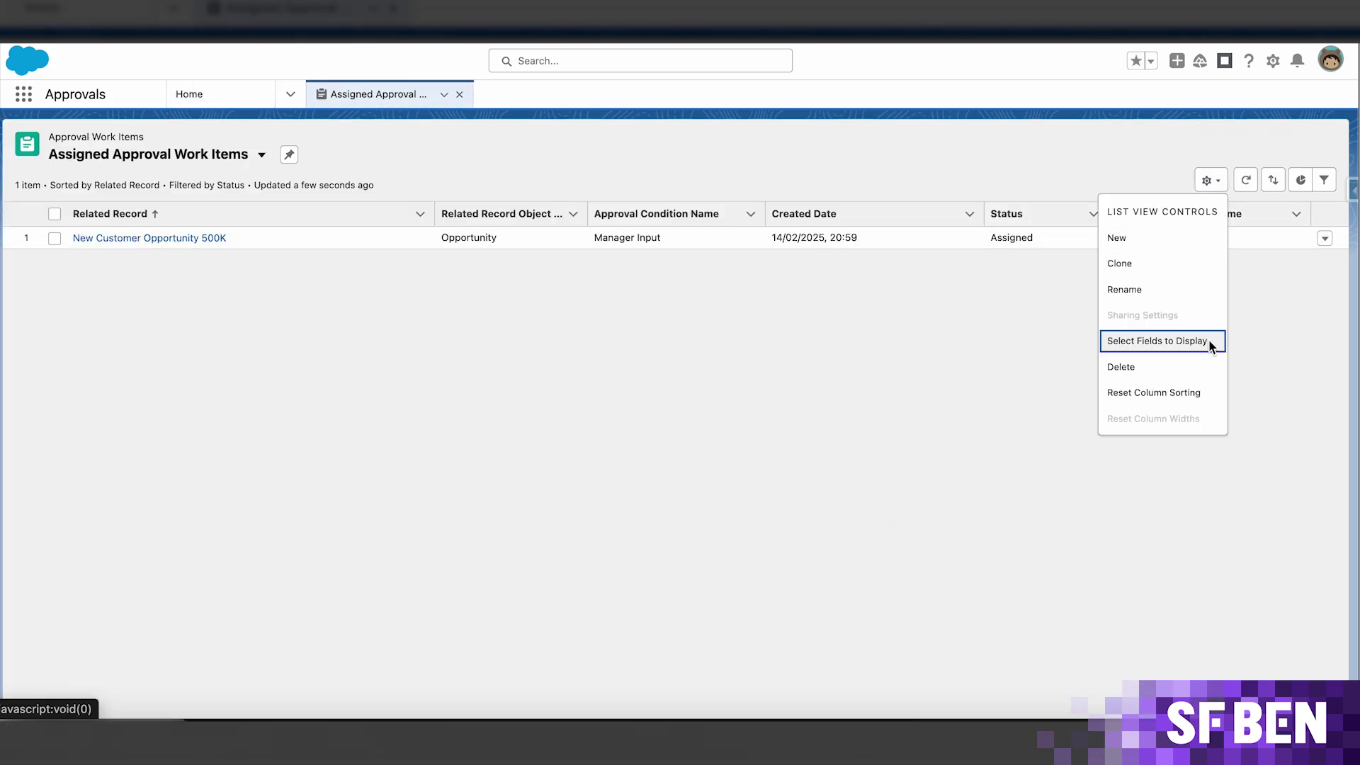
pyautogui.click(1098, 496)
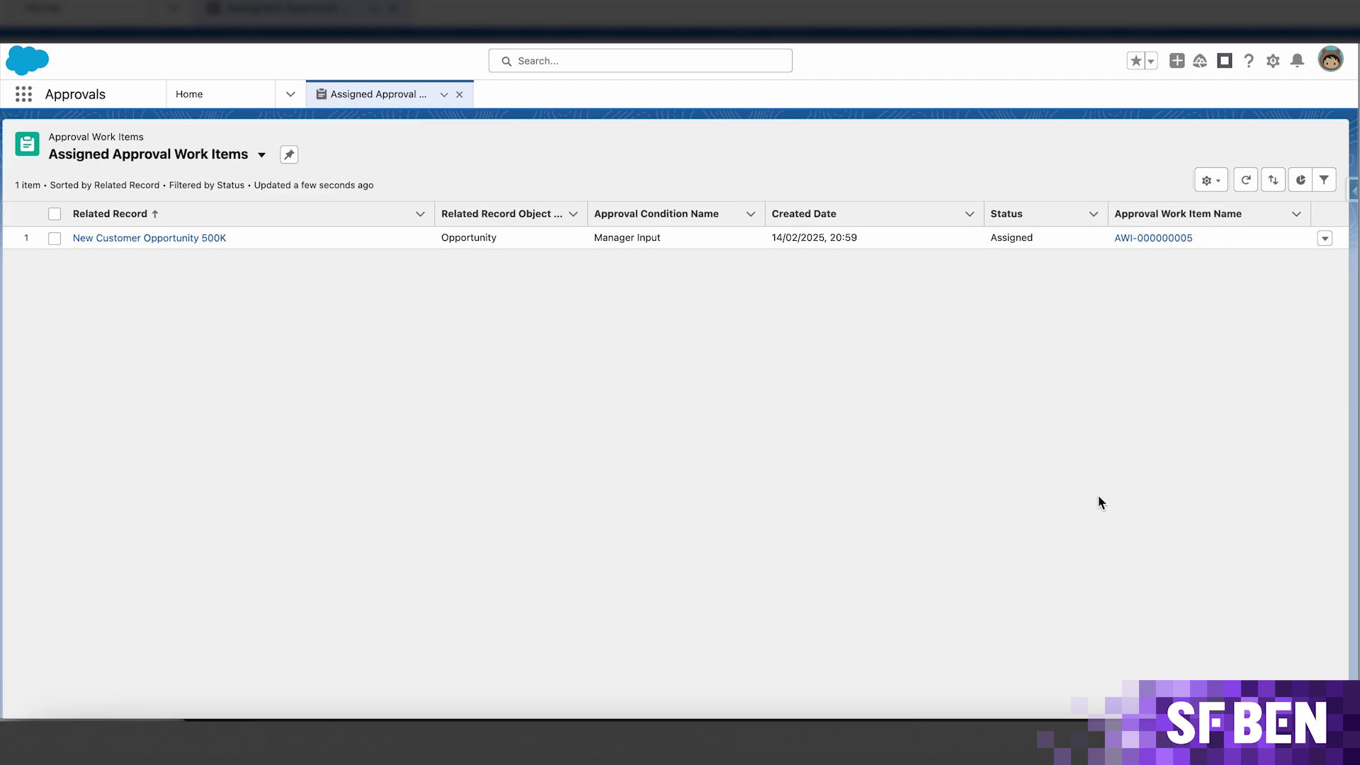
# Step: Check the Assignee Type choices for reassigning AWI-000000005, then cancel the reassignment
pyautogui.click(1322, 238)
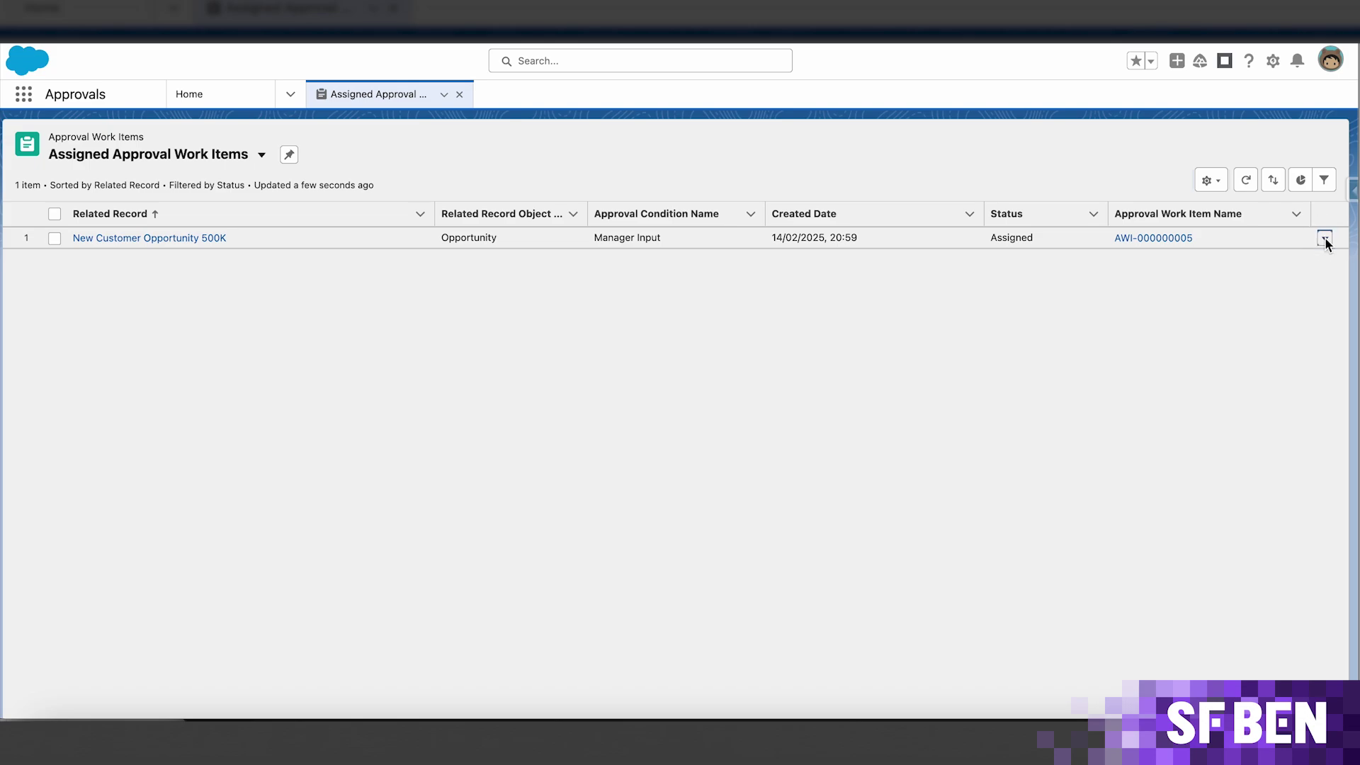
pyautogui.click(1311, 229)
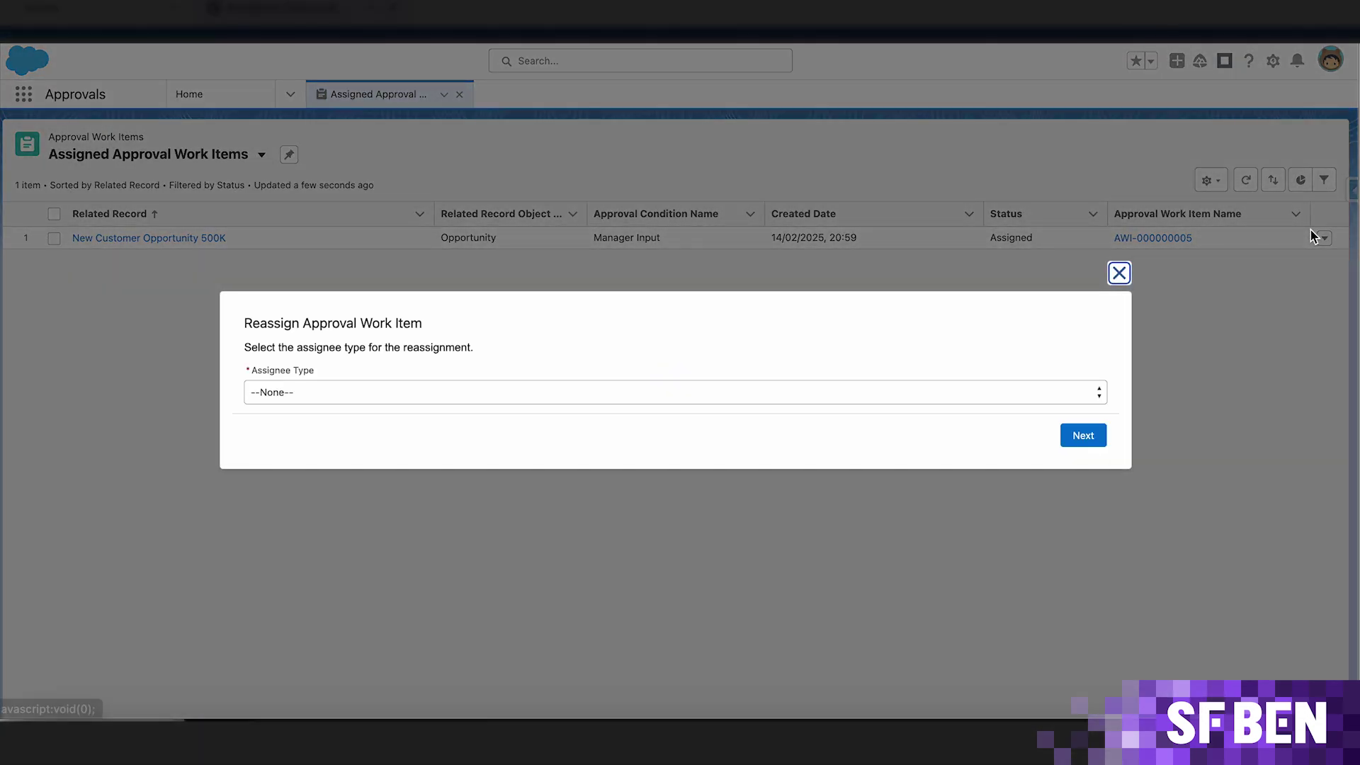
pyautogui.click(815, 396)
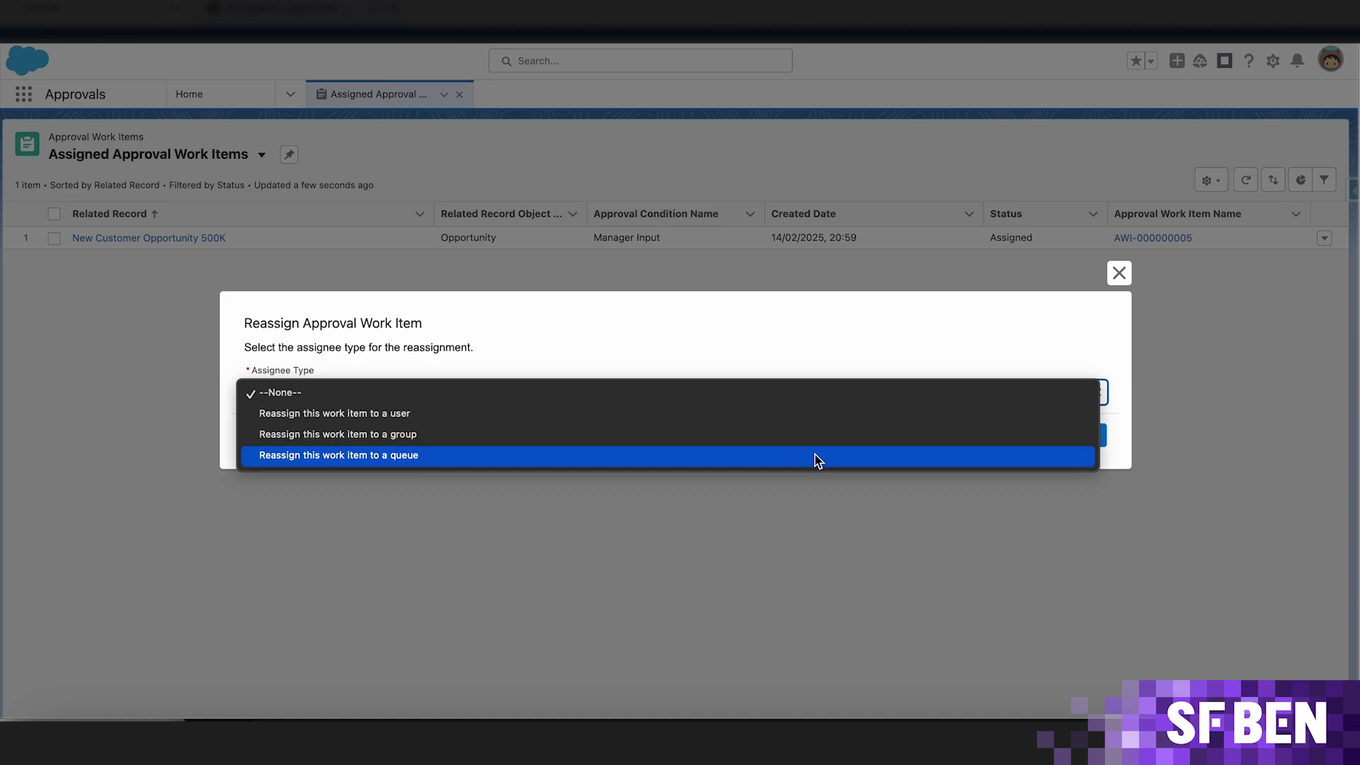
pyautogui.click(805, 341)
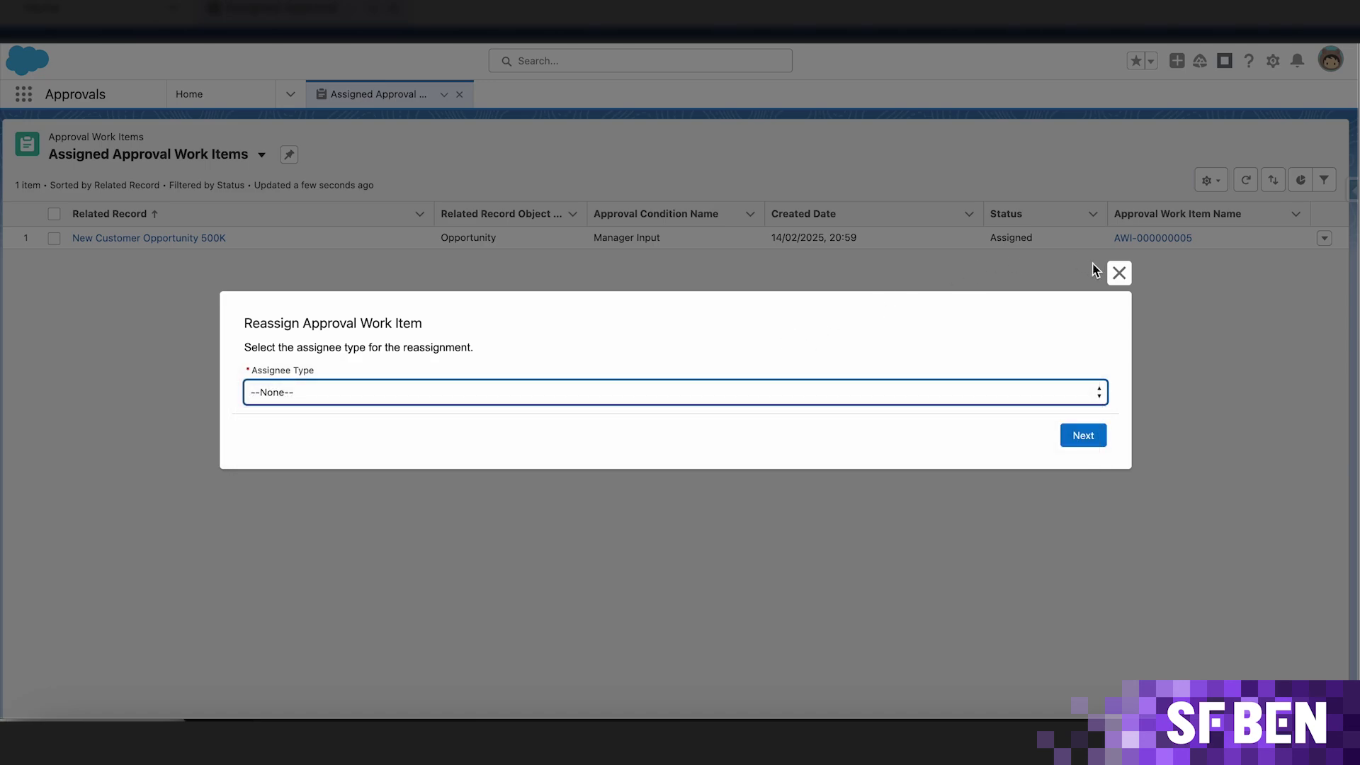
pyautogui.click(1118, 273)
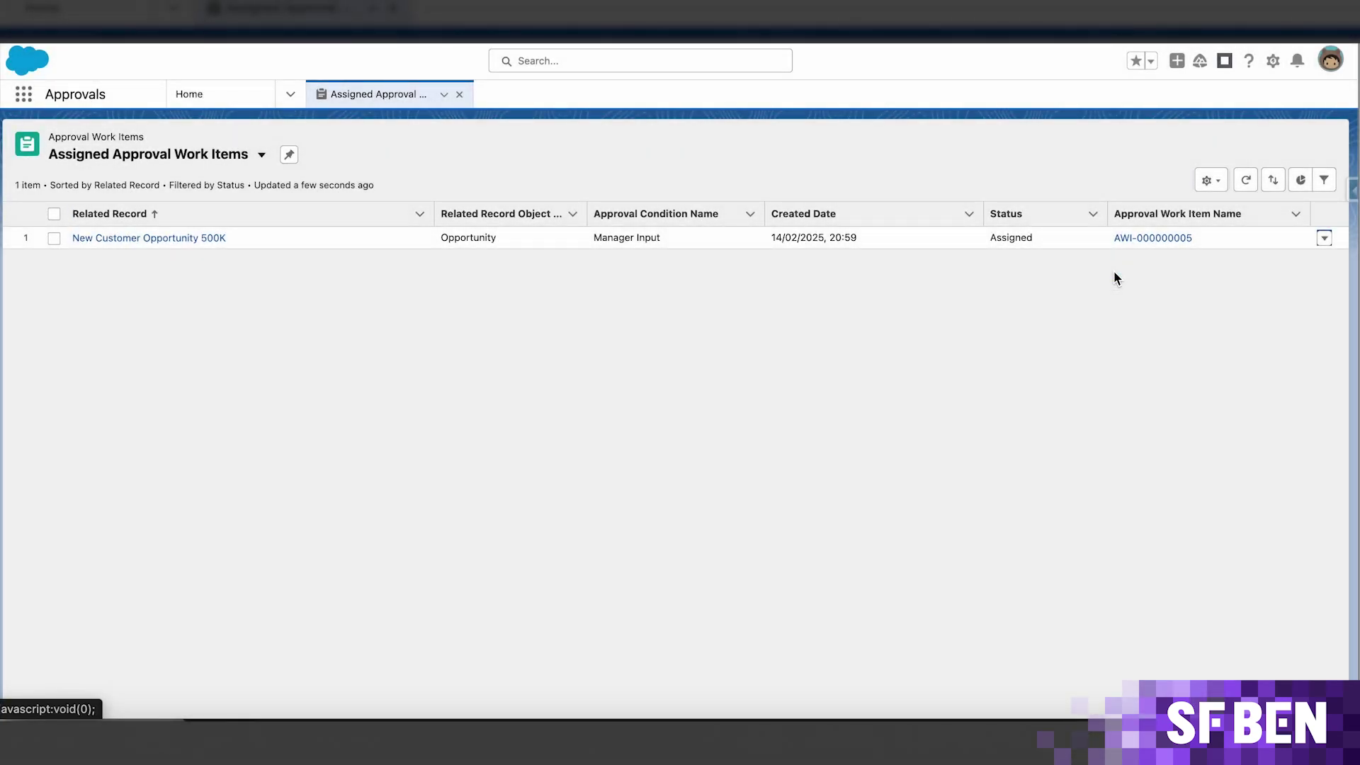
# Step: Approve work item AWI-000000005 for New Customer Opportunity 500K with the comment 'approved'
pyautogui.click(1323, 241)
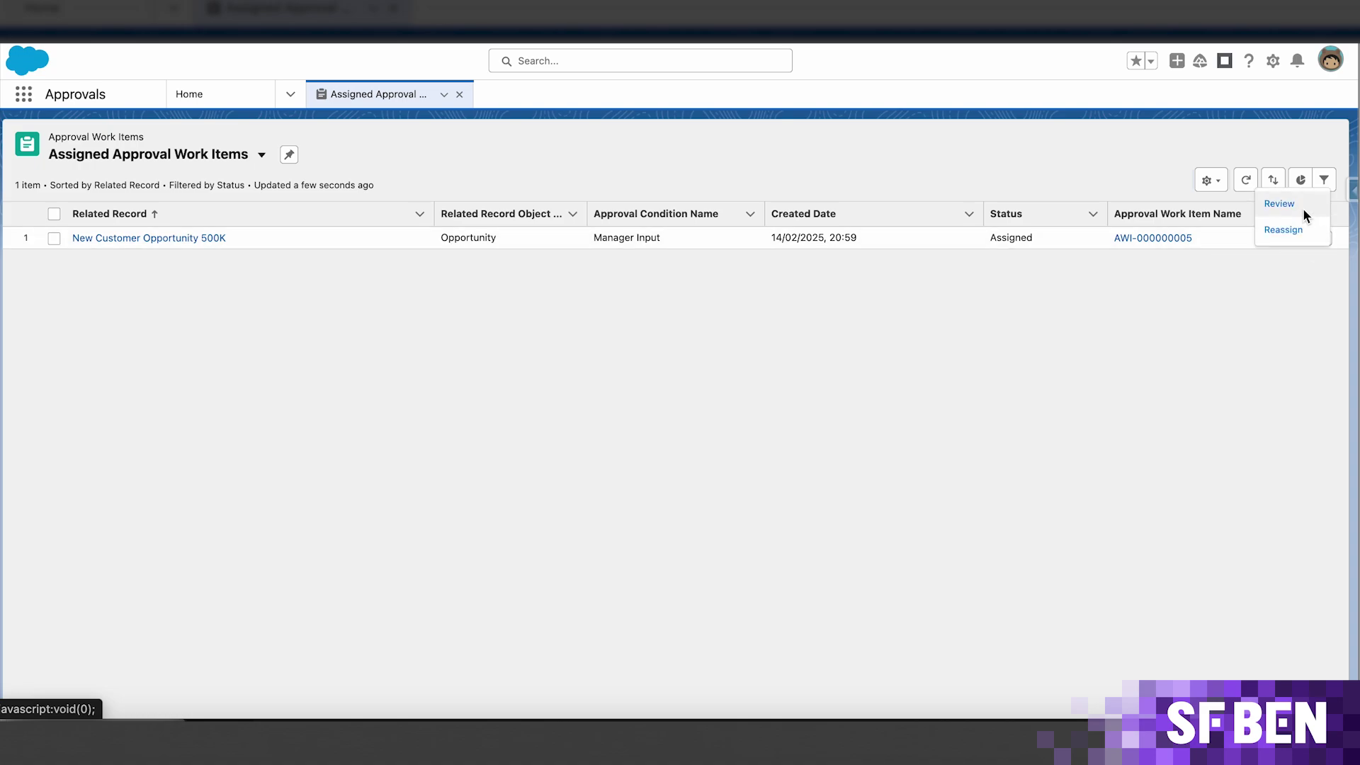
pyautogui.click(1302, 209)
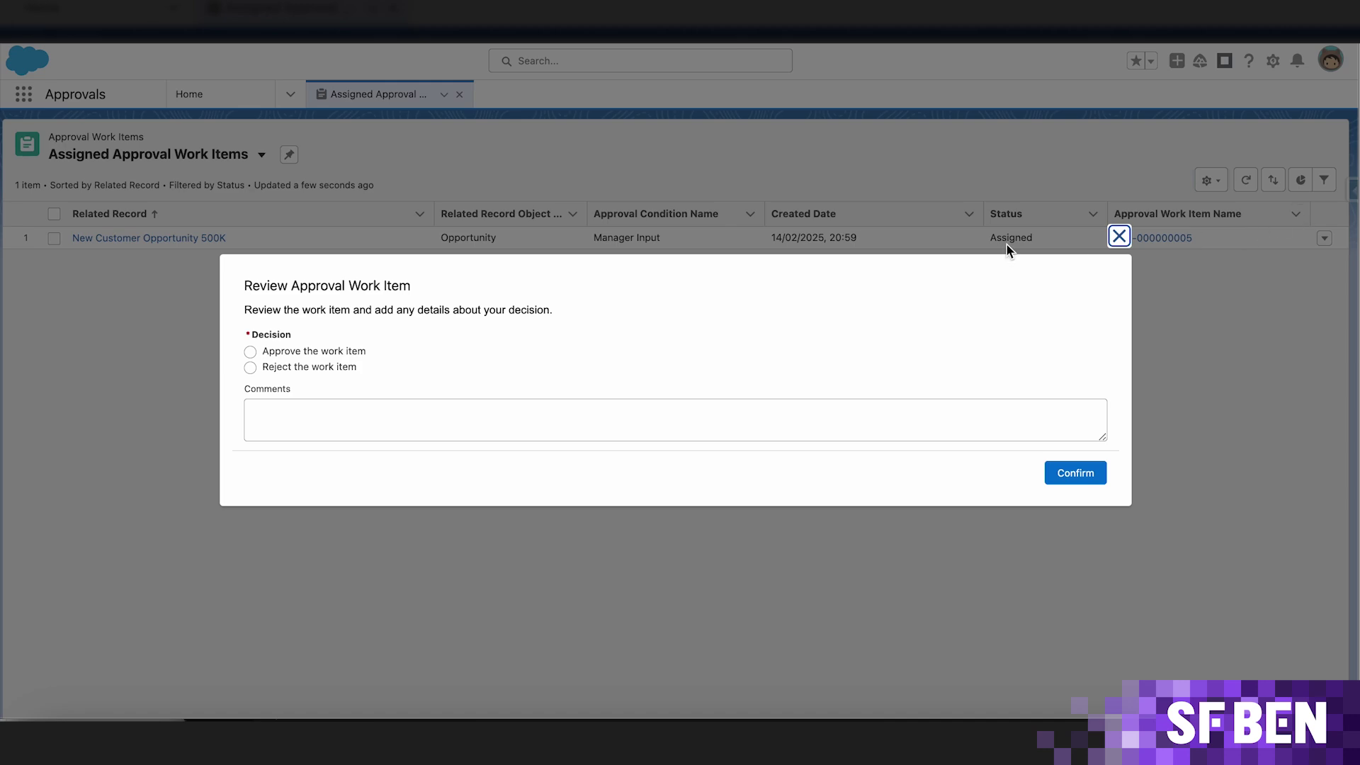
pyautogui.click(251, 352)
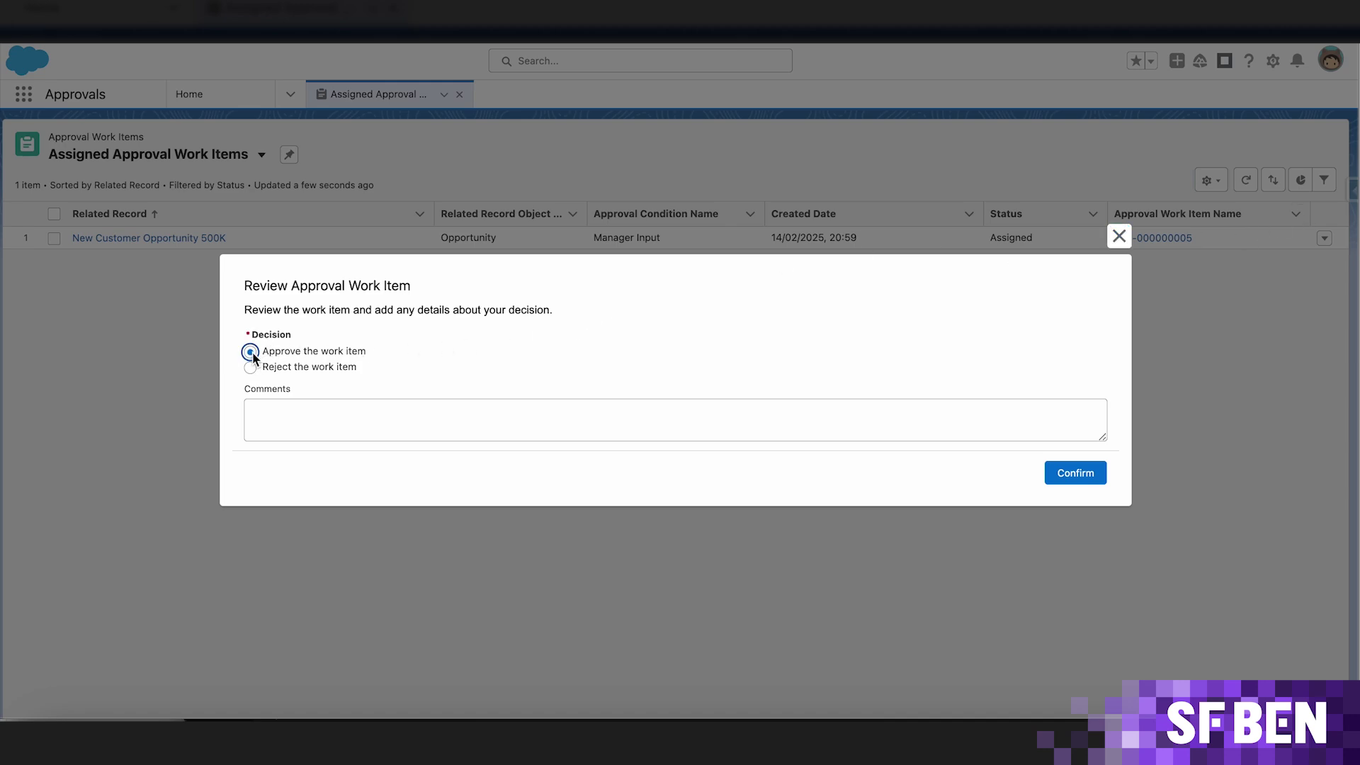
pyautogui.click(303, 419)
pyautogui.write('approved')
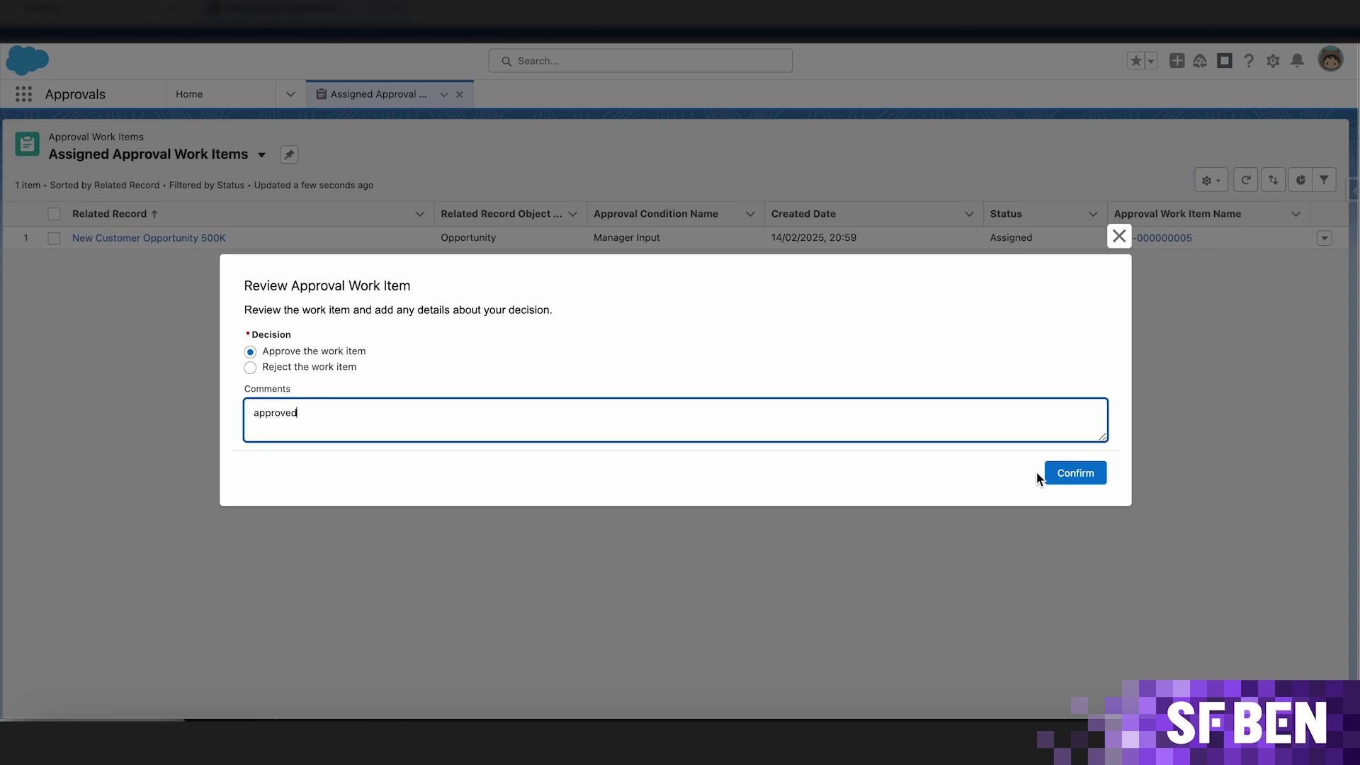
pyautogui.click(1076, 474)
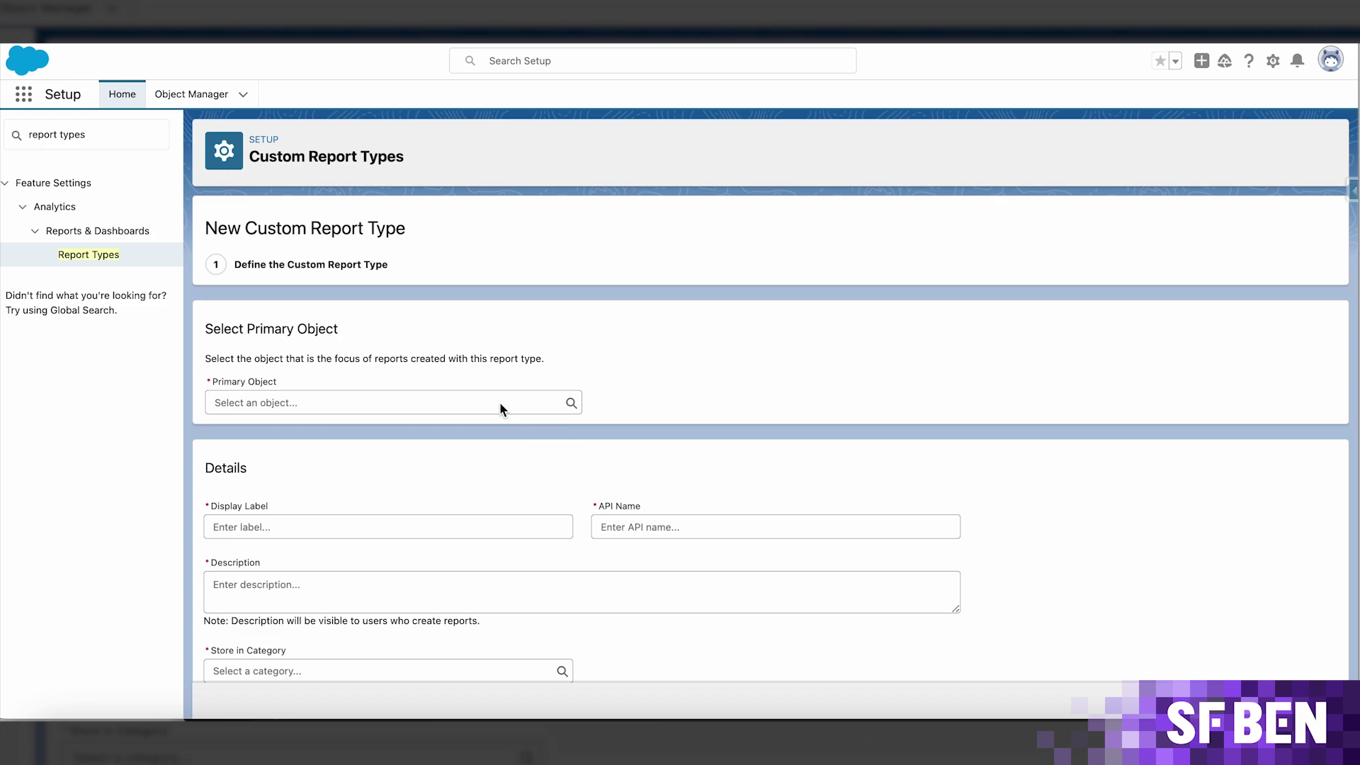
# Step: Filter the Primary Object lookup with 'approv' to list the three approval objects
pyautogui.click(482, 401)
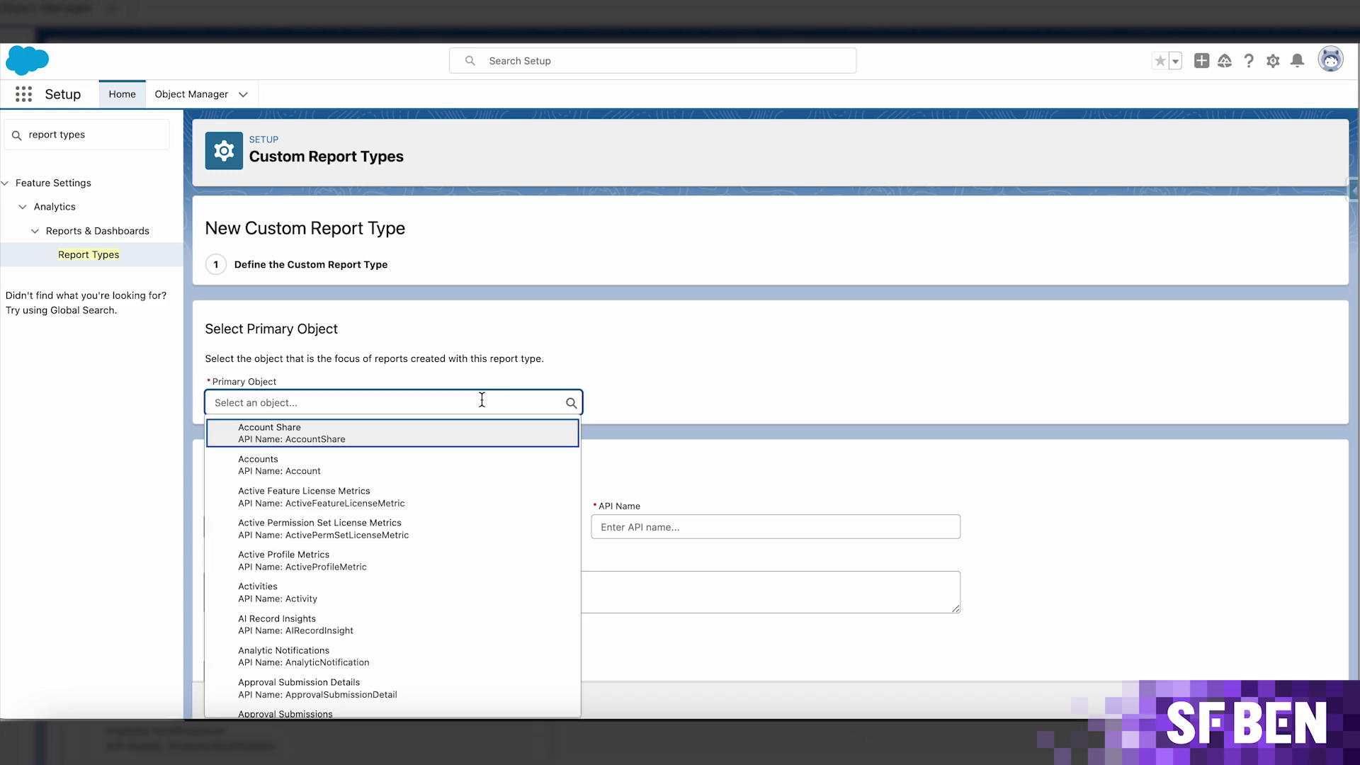
pyautogui.write('appro')
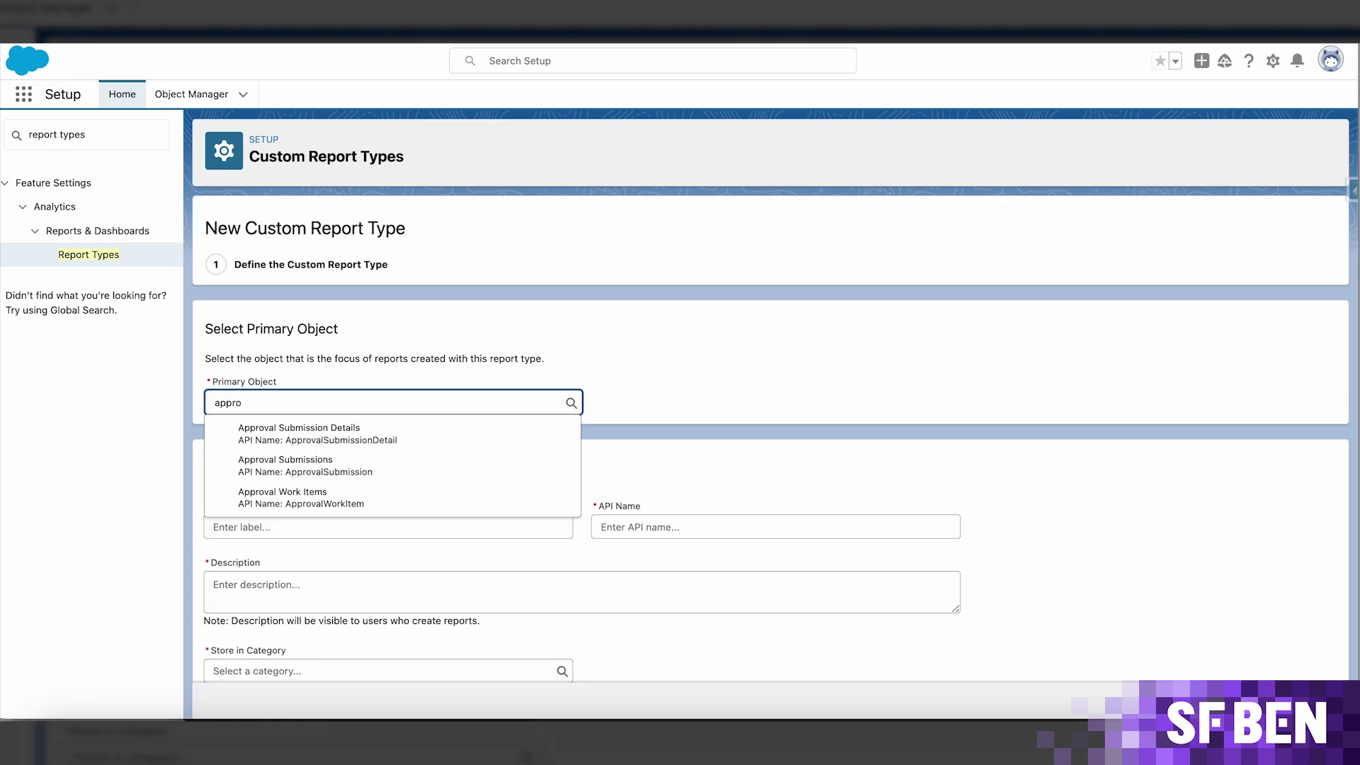
pyautogui.write('v')
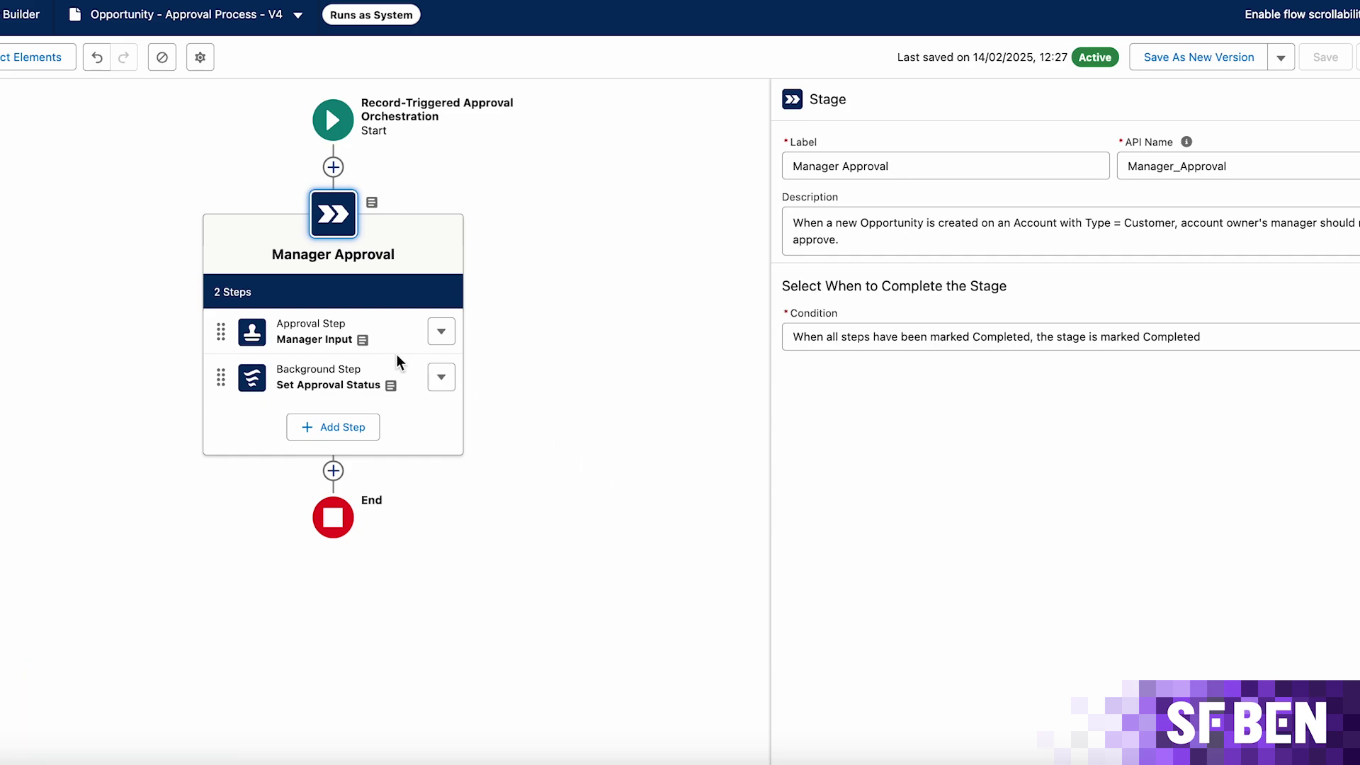
# Step: Review the Manager Input step's settings, then the Set Approval Status step's settings
pyautogui.click(377, 333)
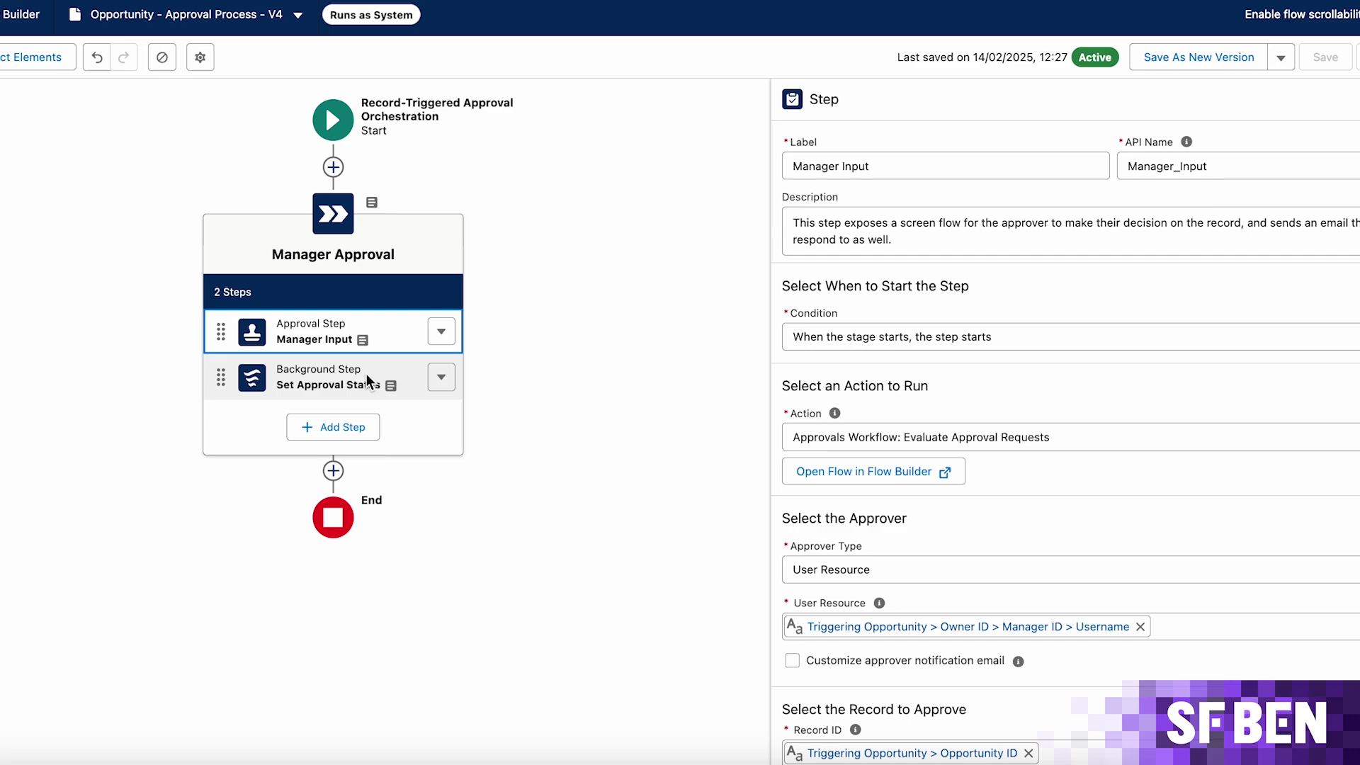
pyautogui.click(367, 374)
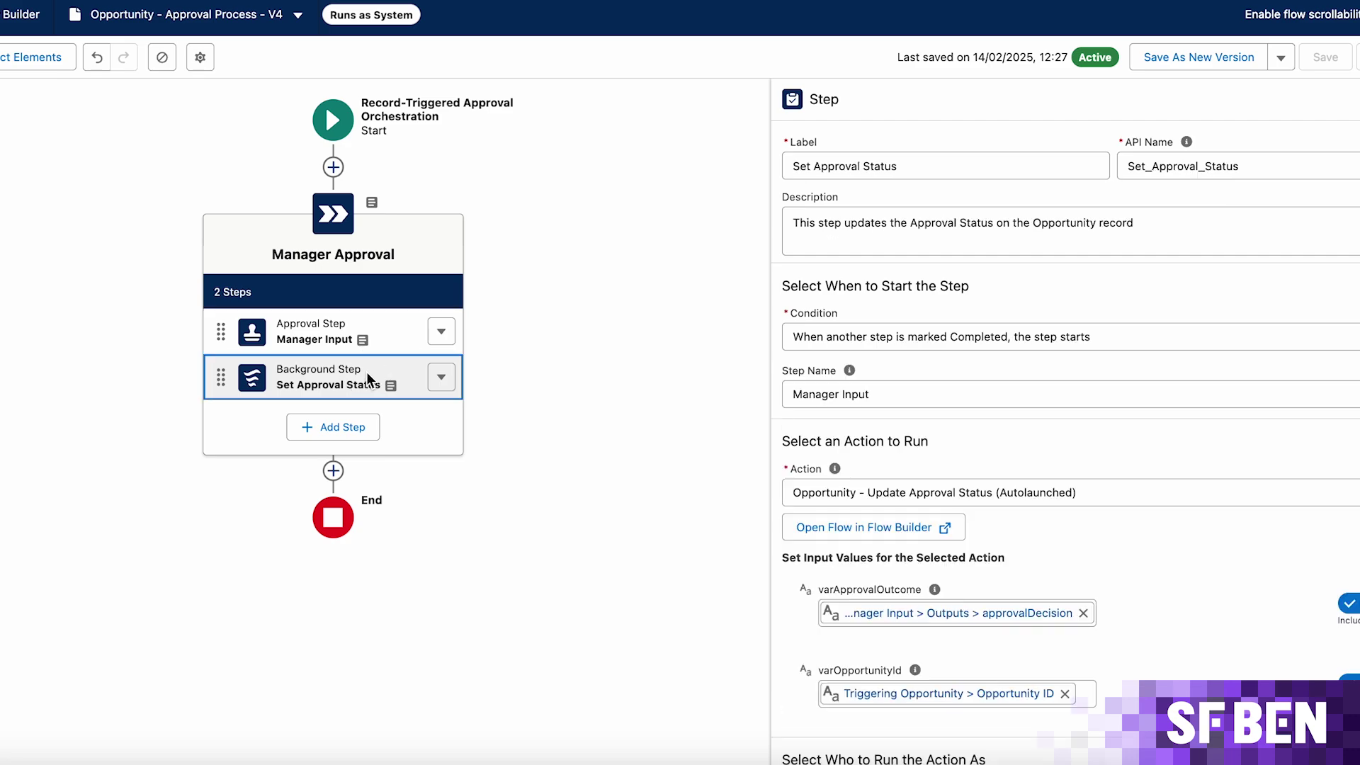